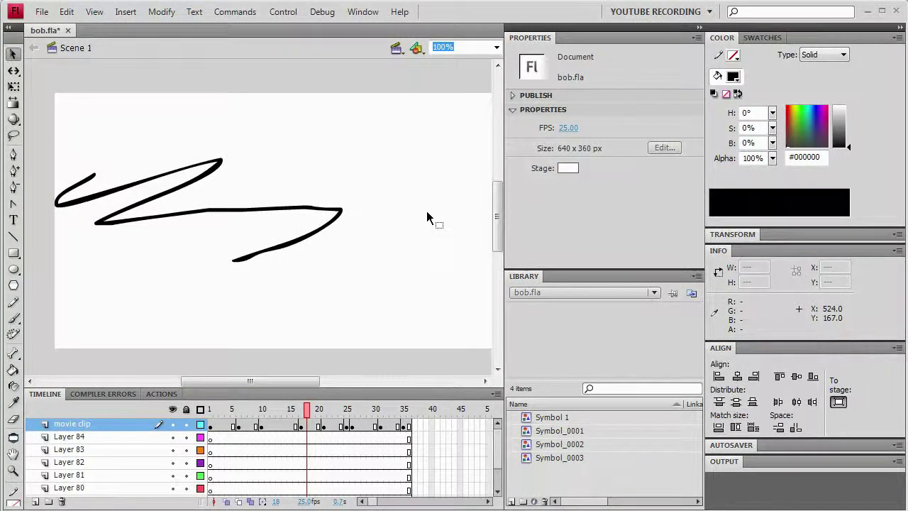
Step: Select the zigzag movie clip and preview its tween, settling on frame 18
click(278, 210)
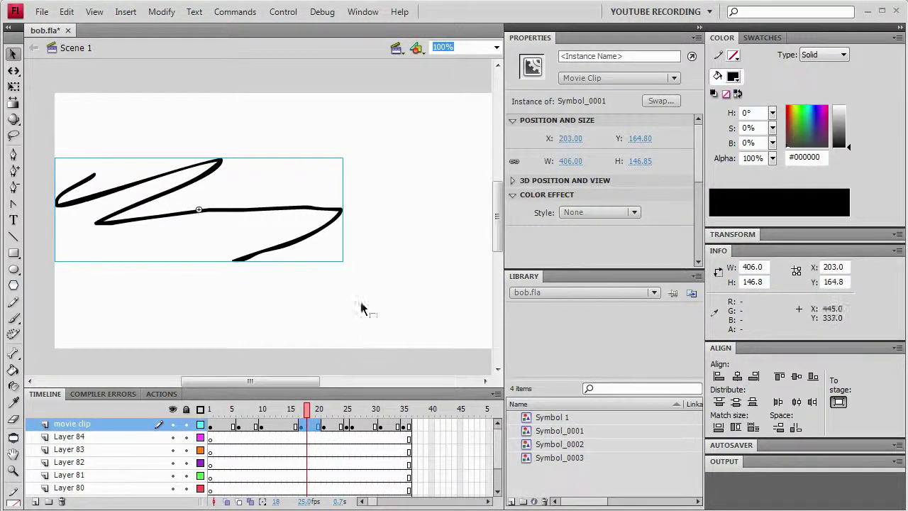
click(240, 419)
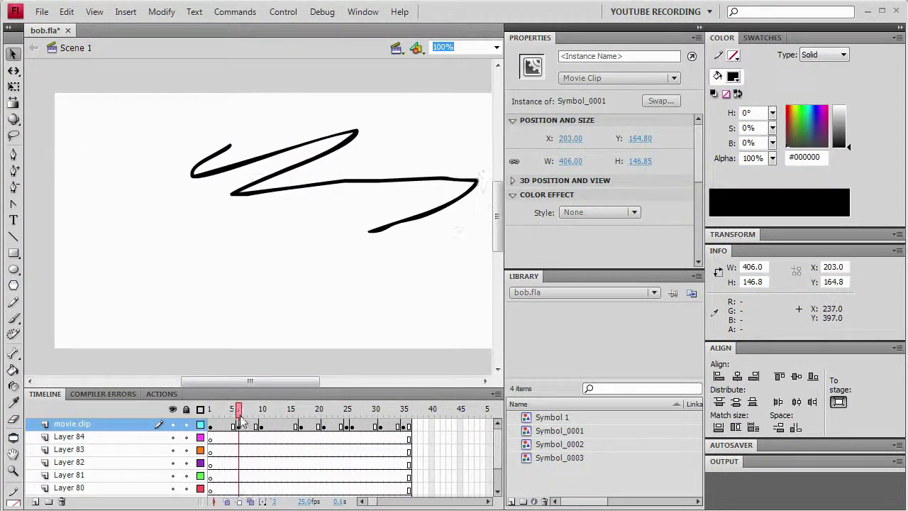
key(Return)
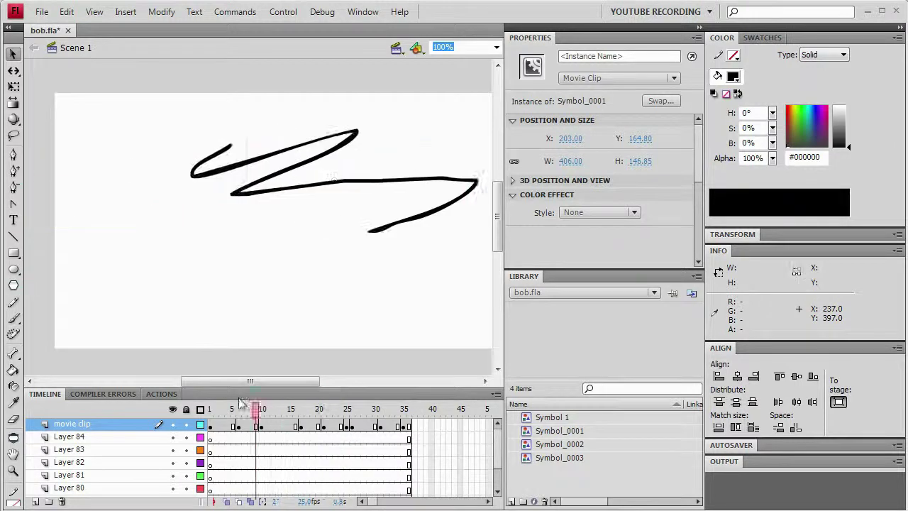
click(291, 411)
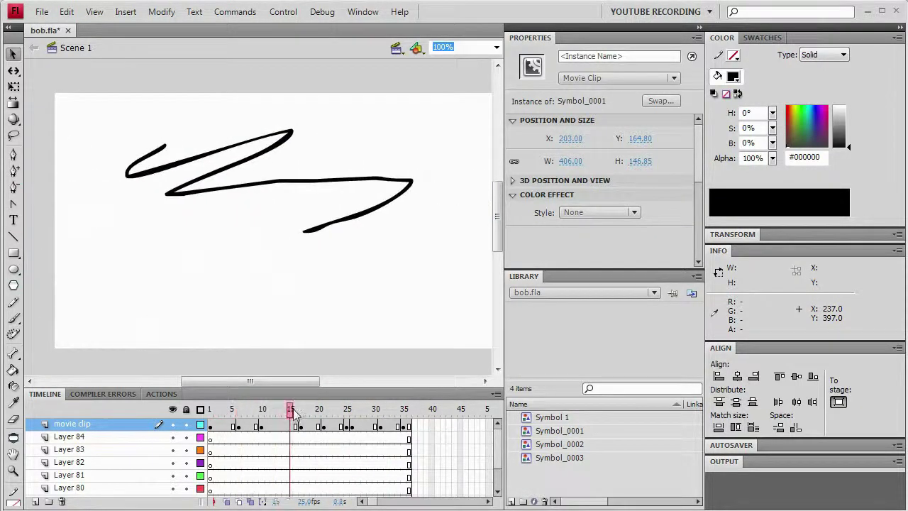
drag(293, 413, 298, 415)
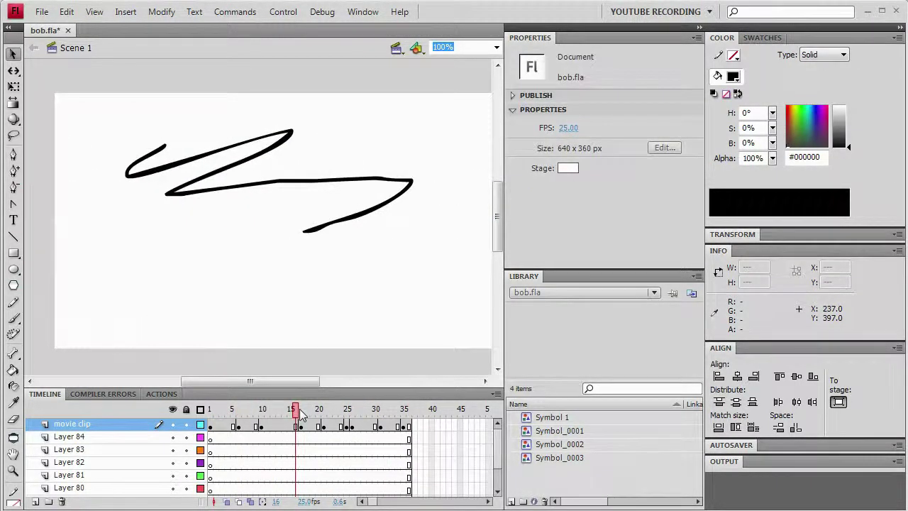
click(262, 411)
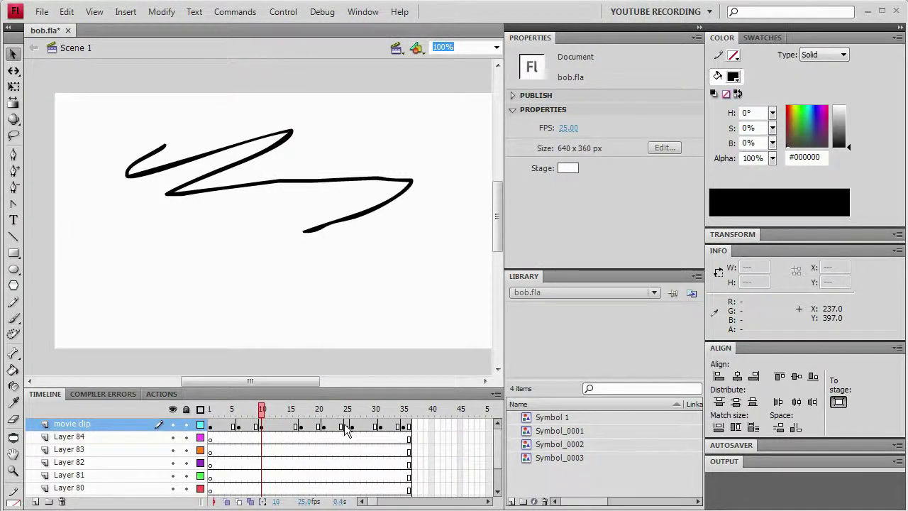
drag(287, 414, 307, 411)
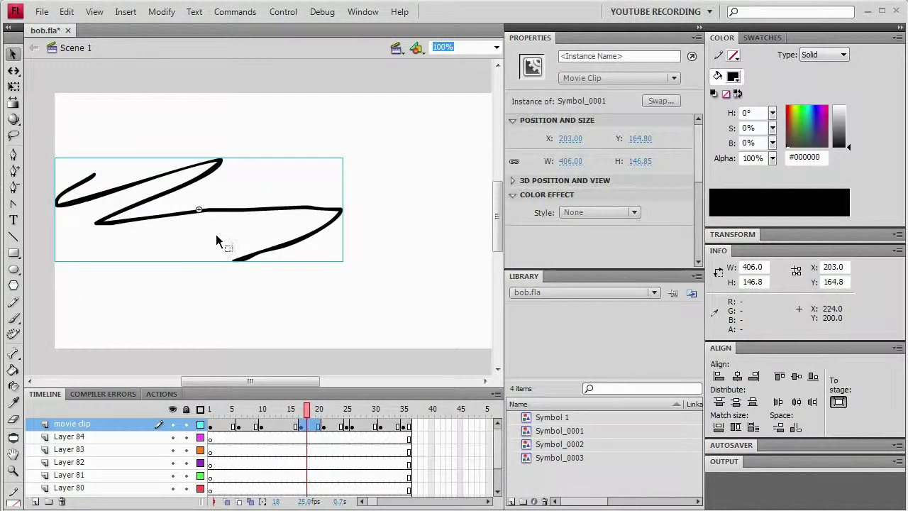
Step: Name the frame-18 clip 'Bob' and confirm the frame-14 clip is still unnamed
click(633, 55)
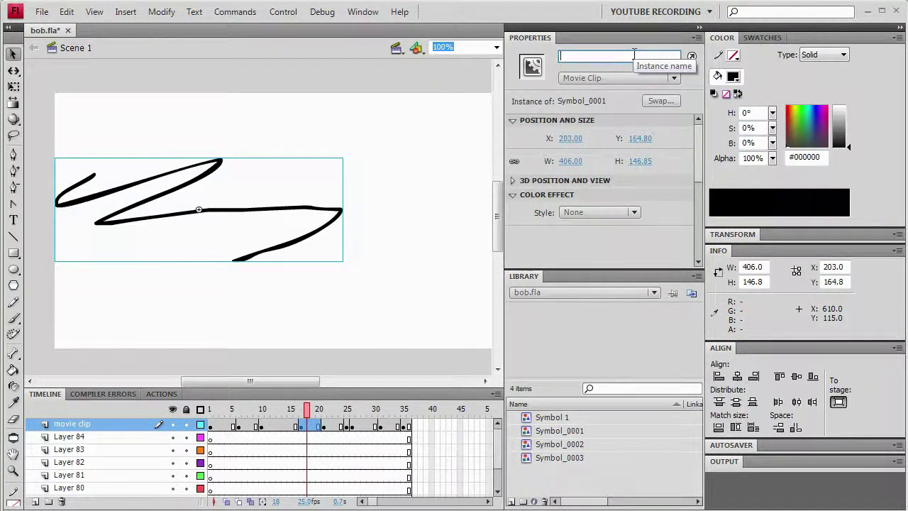
text(Bob)
key(Return)
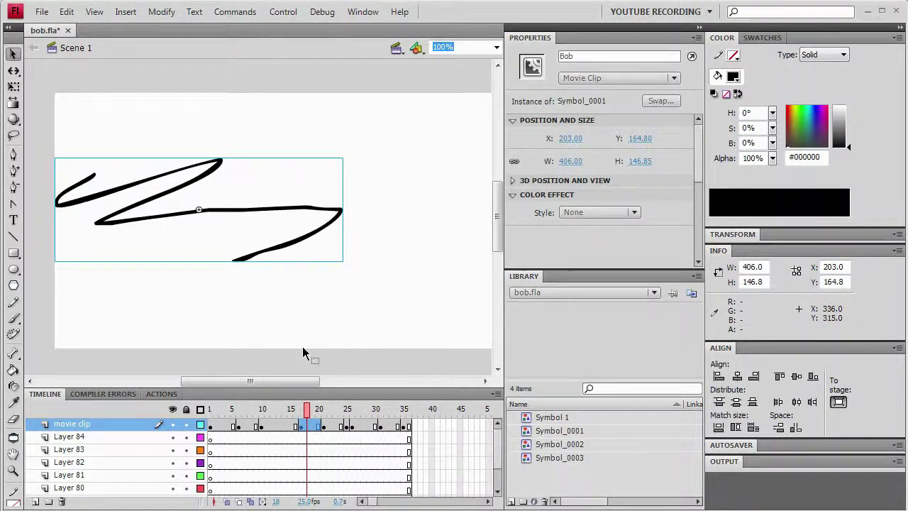
click(286, 409)
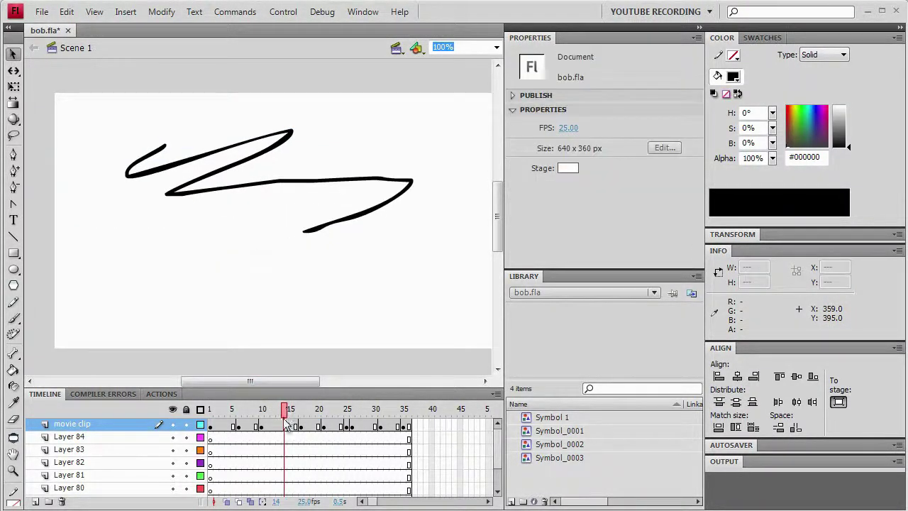
click(345, 225)
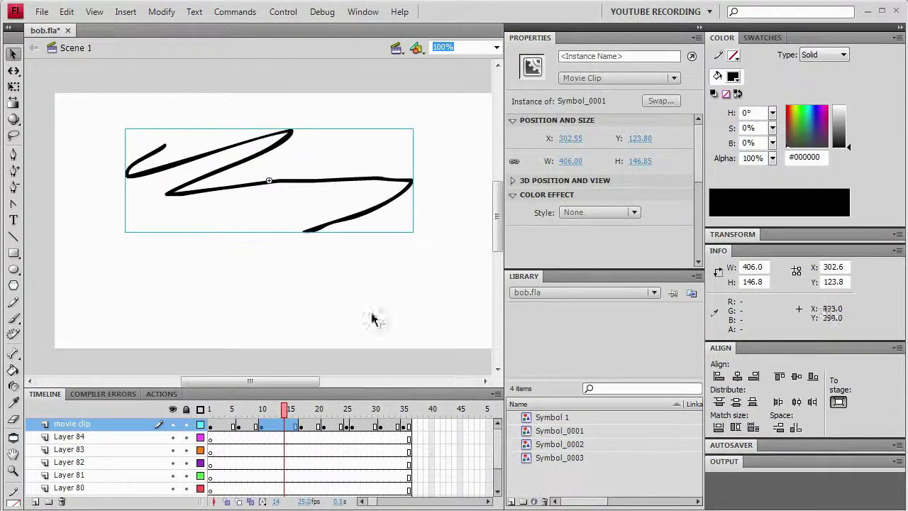
Step: Select the Bob clip at frame 19 and run Commands > Sync Instance Names Forward
click(315, 424)
click(229, 158)
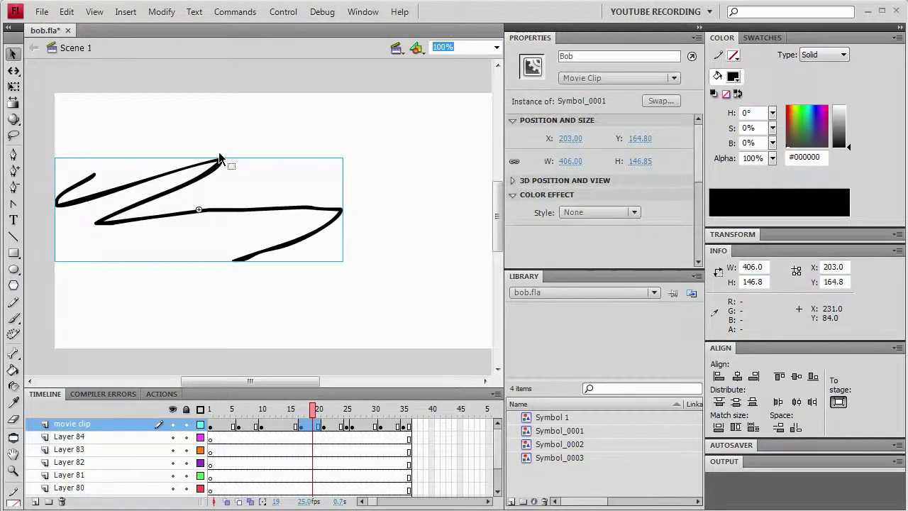
click(235, 12)
scroll(422, 255, down, 20)
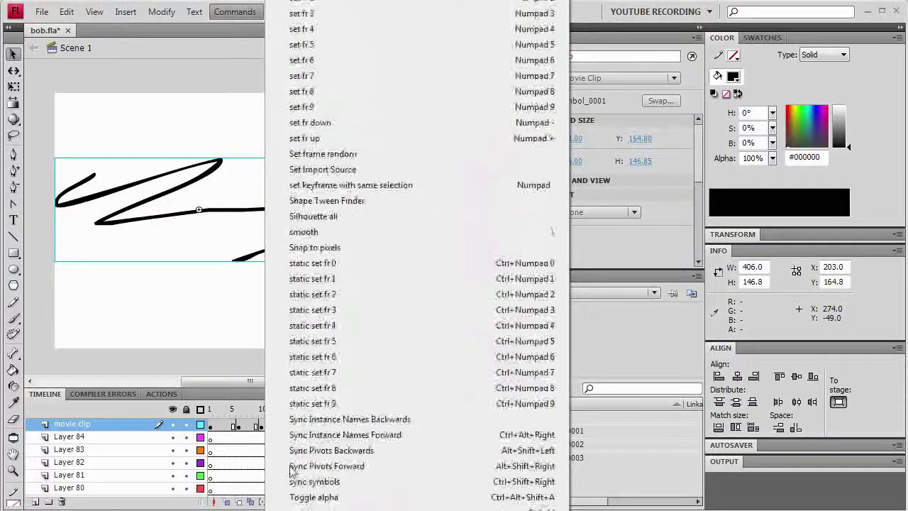
click(359, 436)
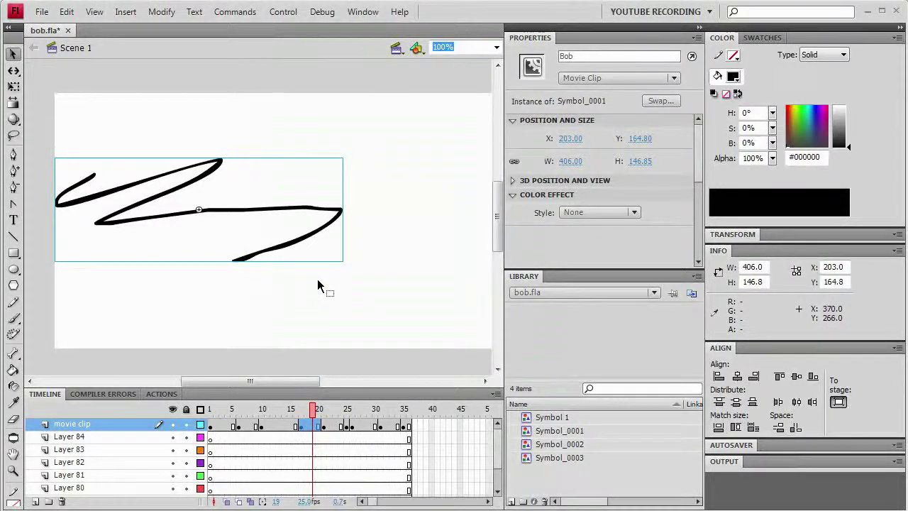
Step: Check that the frame-23 clip is named Bob and the frame-14 clip is still unnamed
click(332, 427)
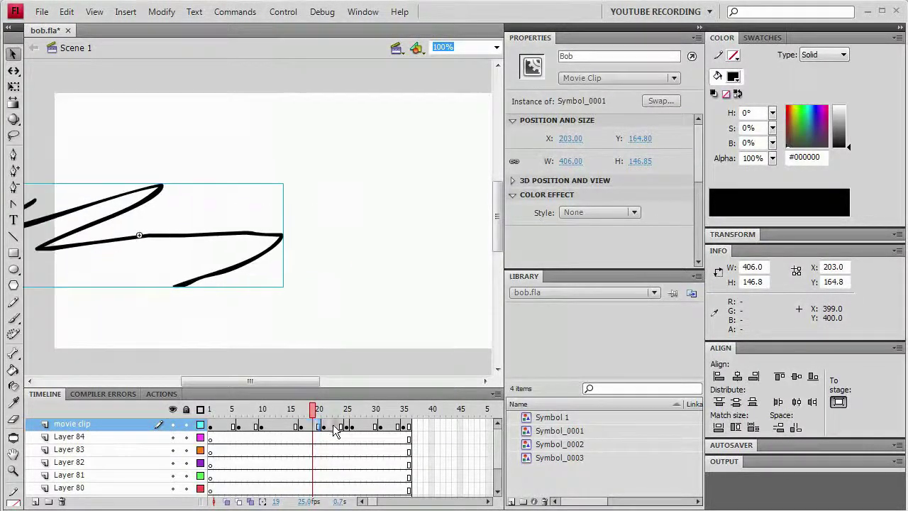
click(268, 252)
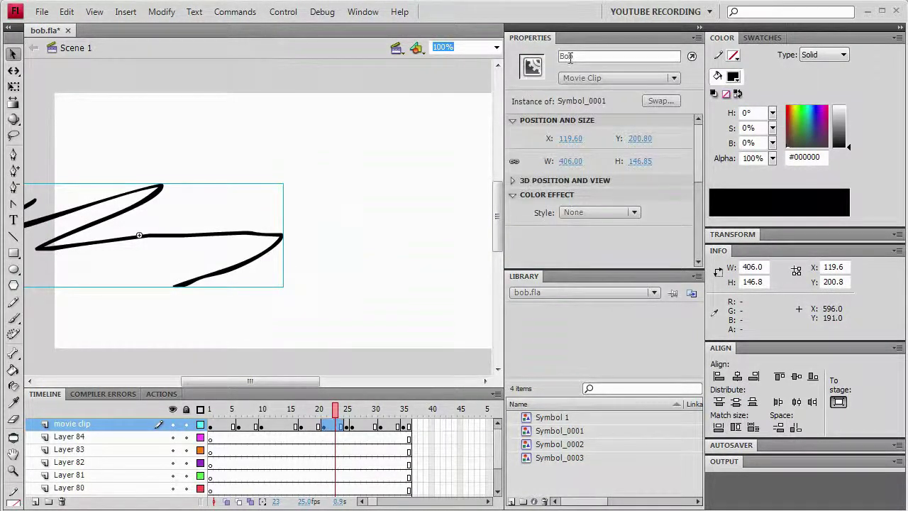
click(287, 428)
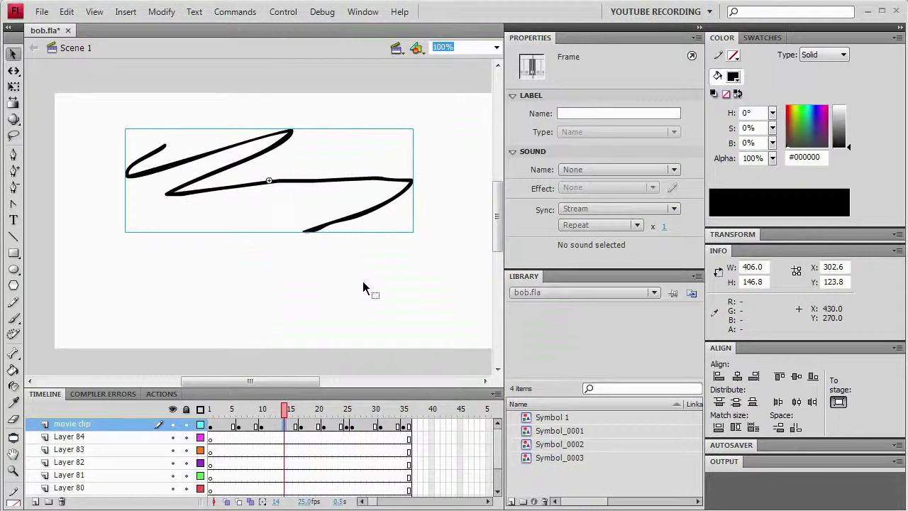
click(376, 214)
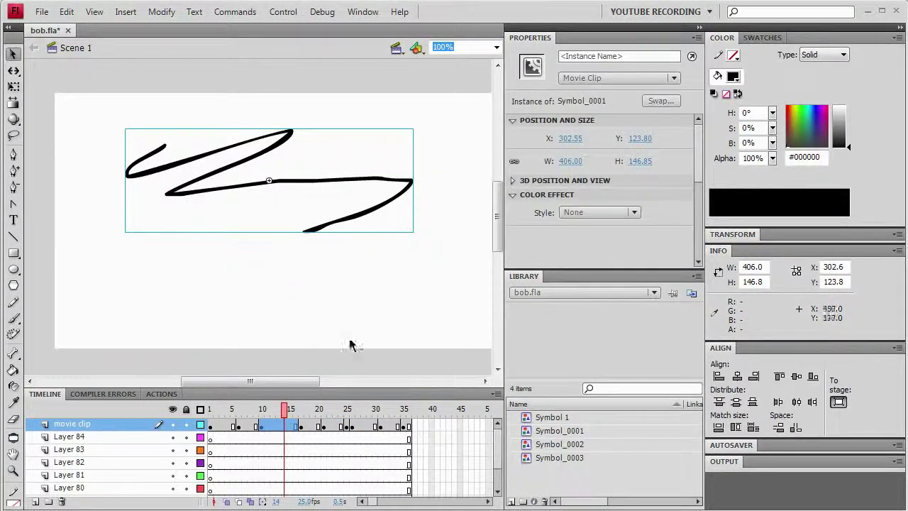
Step: From frame 19, run Sync Instance Names Backwards and verify the frame-8 clip is named Bob
click(313, 426)
click(235, 12)
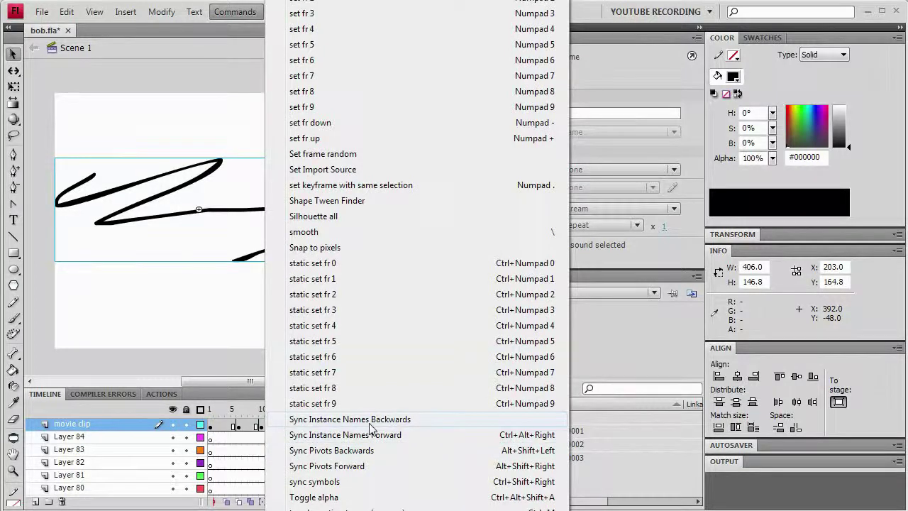
click(371, 418)
click(253, 427)
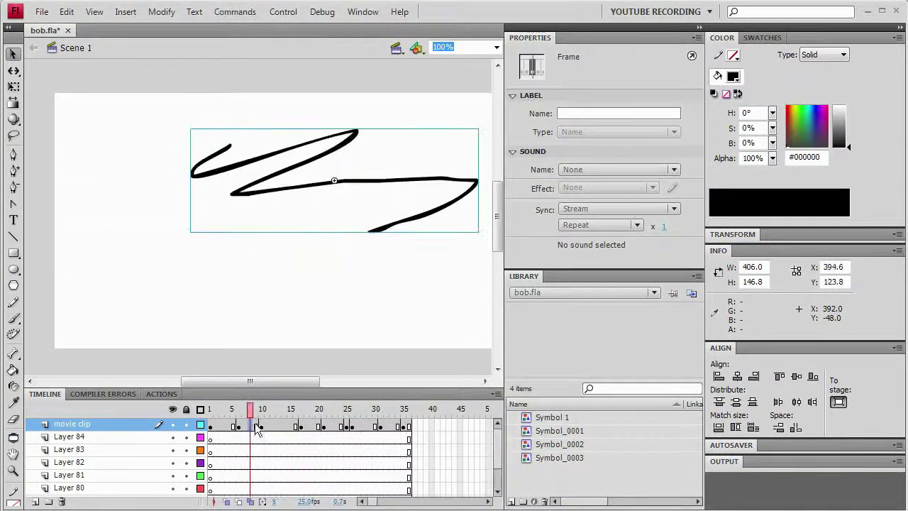
click(314, 195)
click(404, 281)
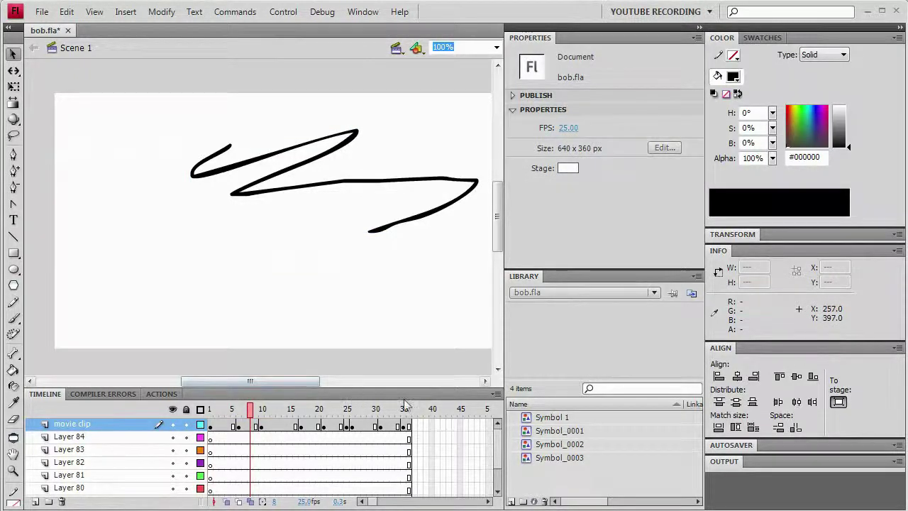
Step: Open the frame-1 graphic's Symbol_0001 with Ctrl+E and preview its 24-frame tween
scroll(500, 448, down, 1)
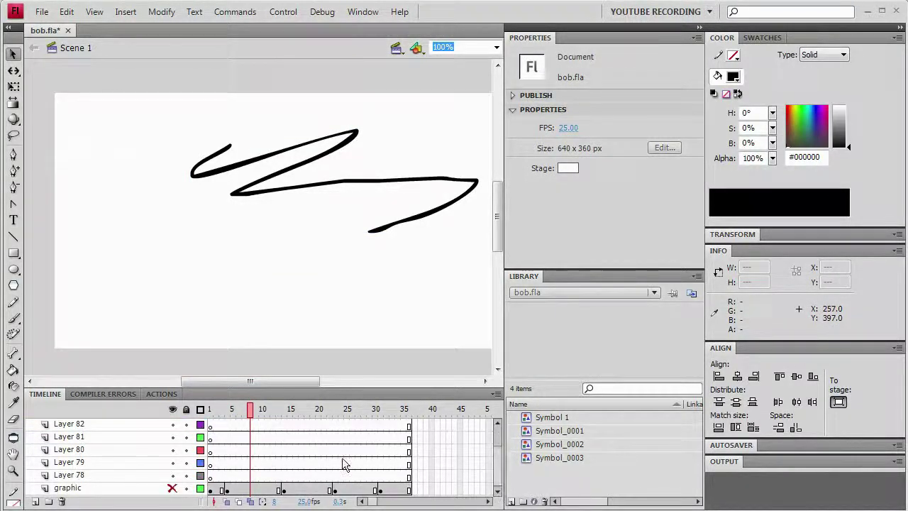
key(shift+comma)
mouse_move(220, 427)
mouse_down()
mouse_move(411, 435)
mouse_move(267, 428)
mouse_move(214, 441)
mouse_move(344, 433)
mouse_move(376, 442)
mouse_up()
key(shift+comma)
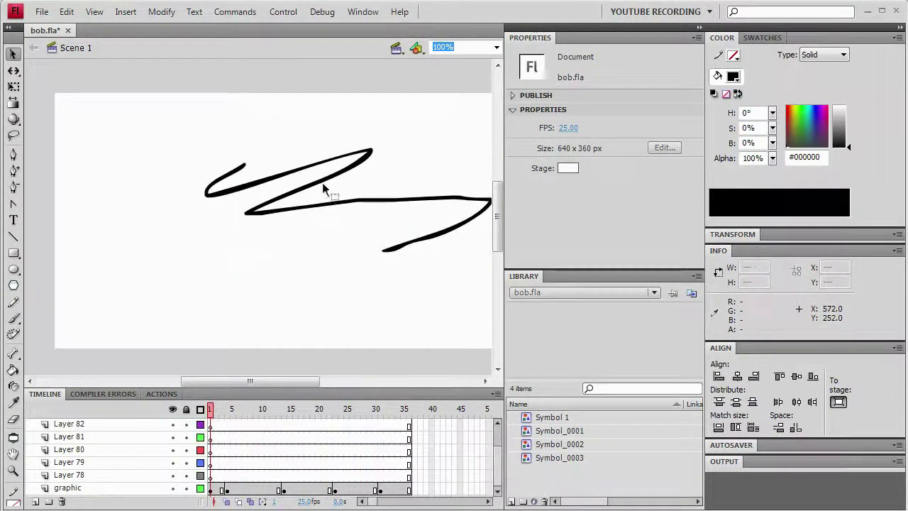
click(322, 186)
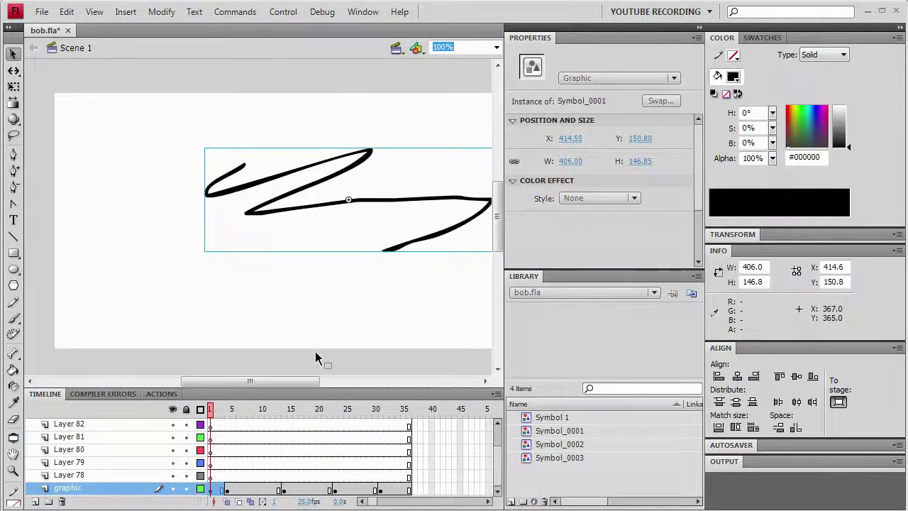
key(ctrl+e)
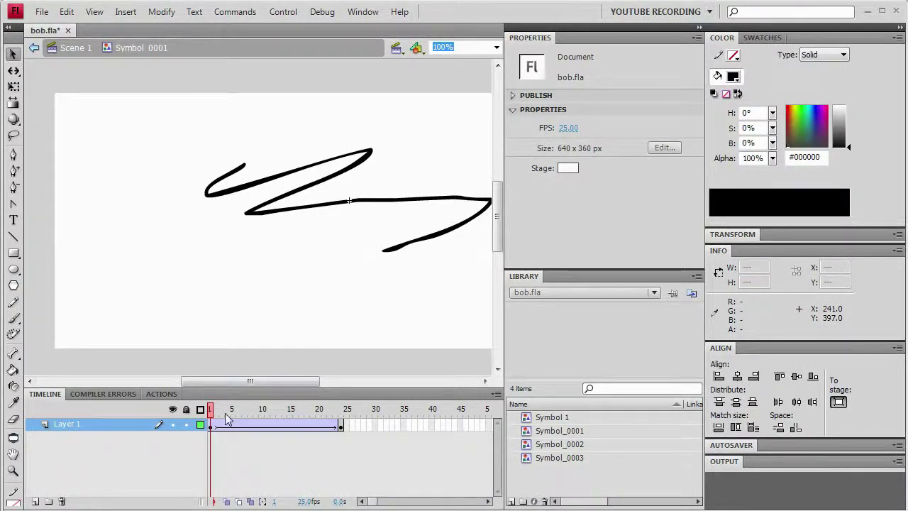
mouse_move(227, 419)
mouse_down()
mouse_move(350, 418)
mouse_move(210, 418)
mouse_up()
Step: In Scene 1, set the frame-6 graphic to Single Frame looping, first frame 5, and preview
double_click(173, 264)
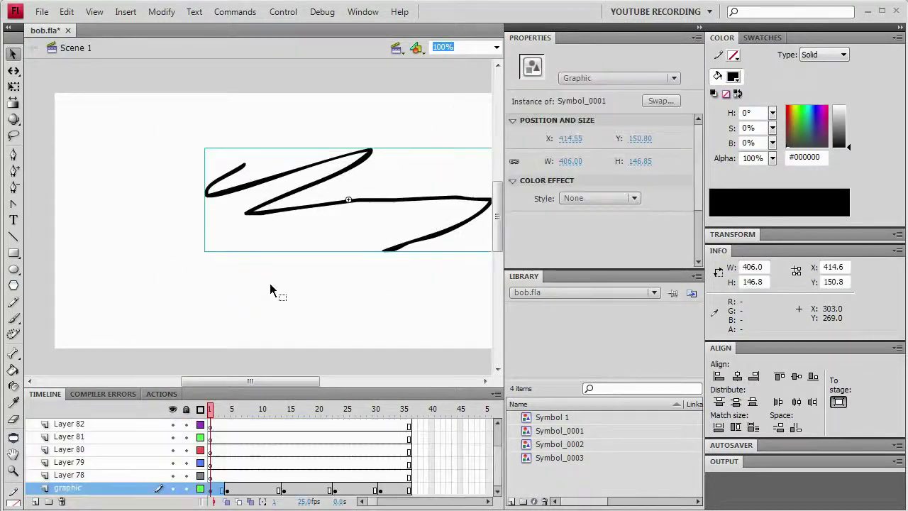
click(237, 490)
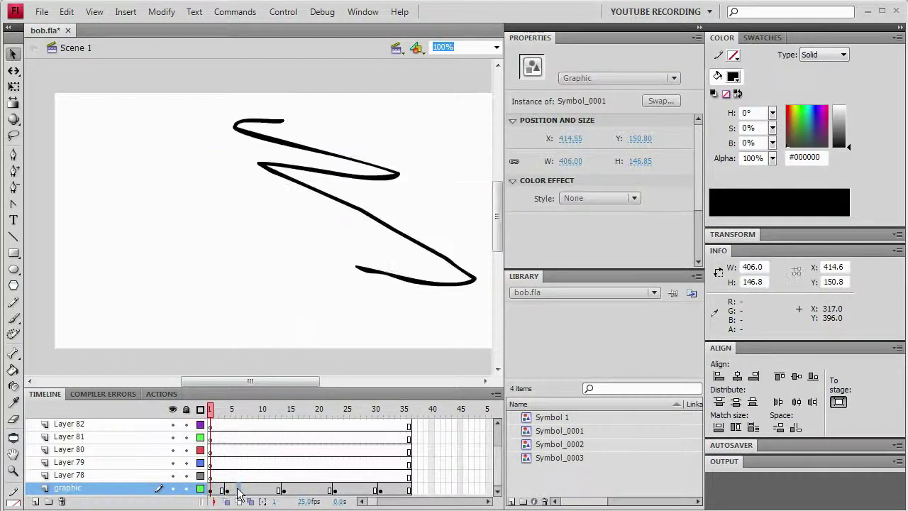
click(395, 229)
drag(698, 190, 696, 241)
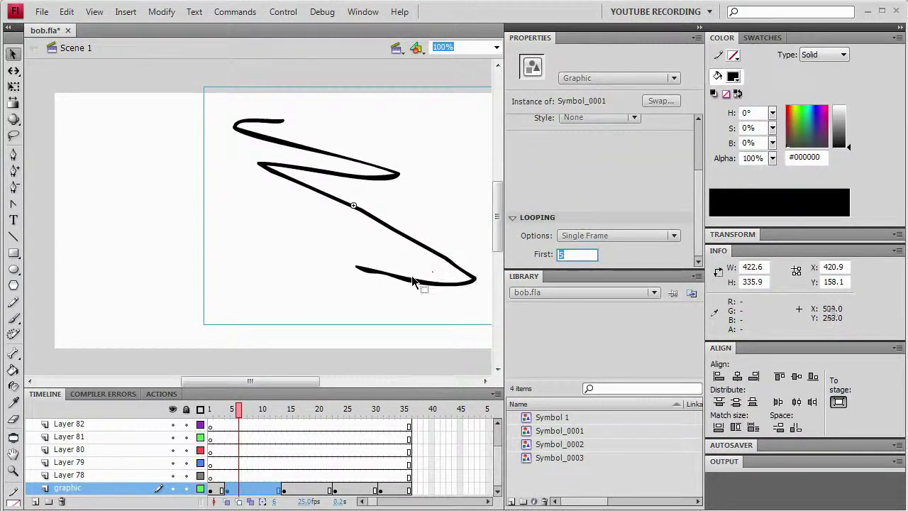
click(380, 253)
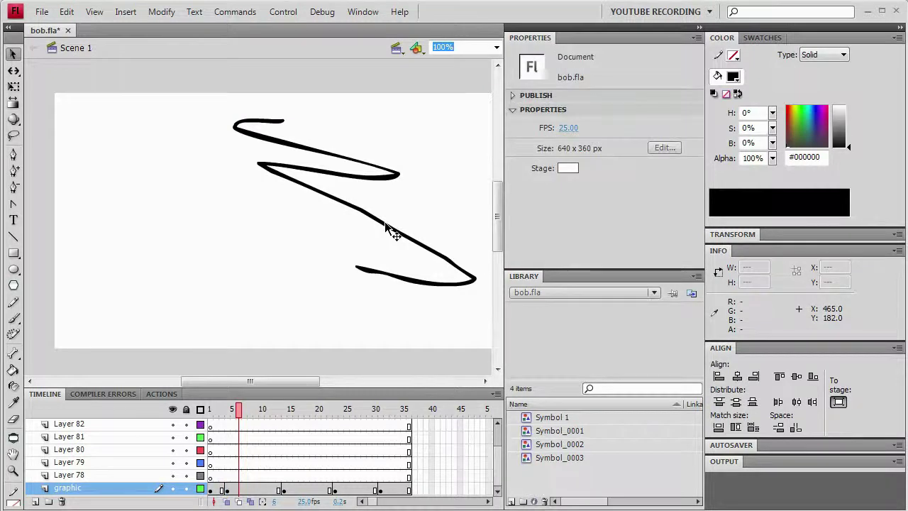
key(ctrl+a)
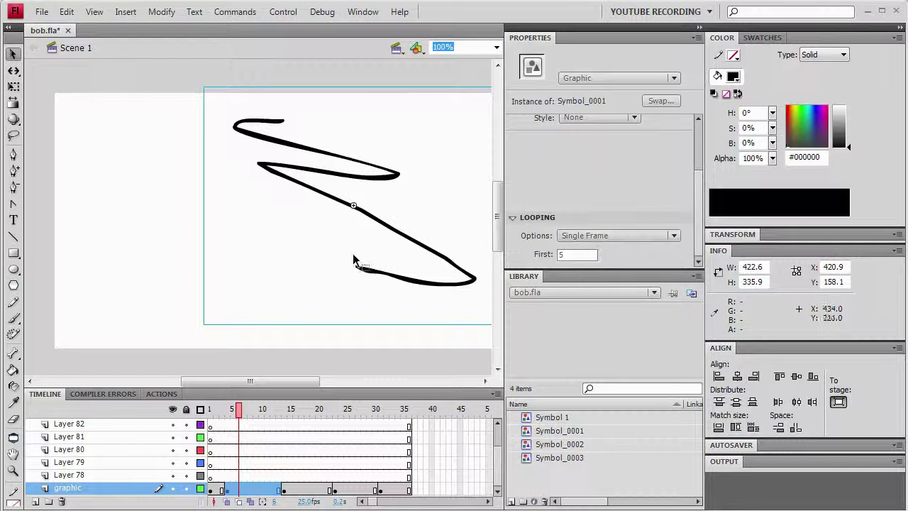
mouse_move(247, 415)
mouse_down()
mouse_move(232, 416)
mouse_move(272, 420)
mouse_move(256, 425)
mouse_move(283, 448)
mouse_move(340, 433)
mouse_move(211, 415)
mouse_up()
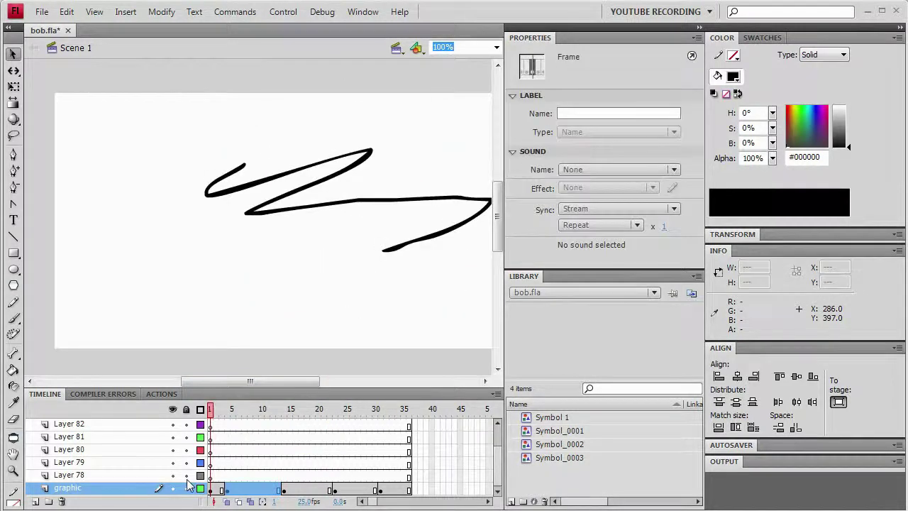
Step: Set the frame-1 graphic instance's Looping Options to Play Once
click(211, 490)
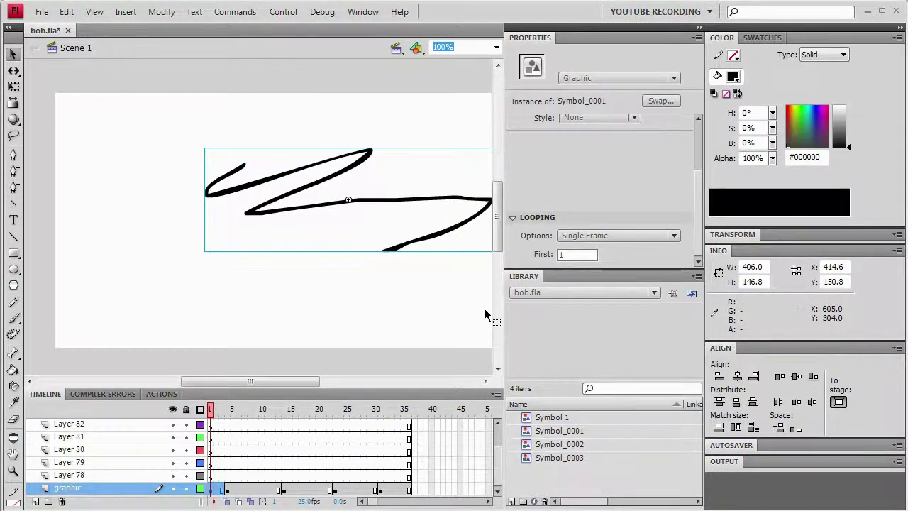
click(617, 237)
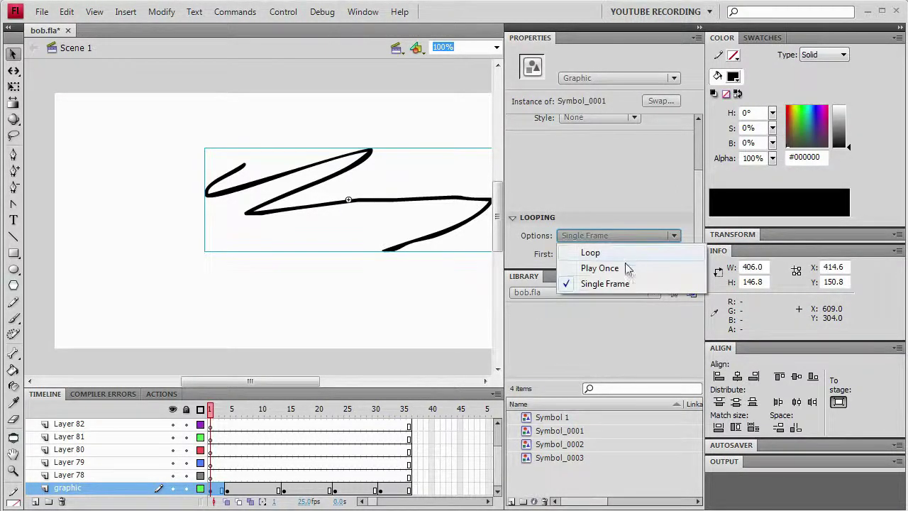
click(618, 270)
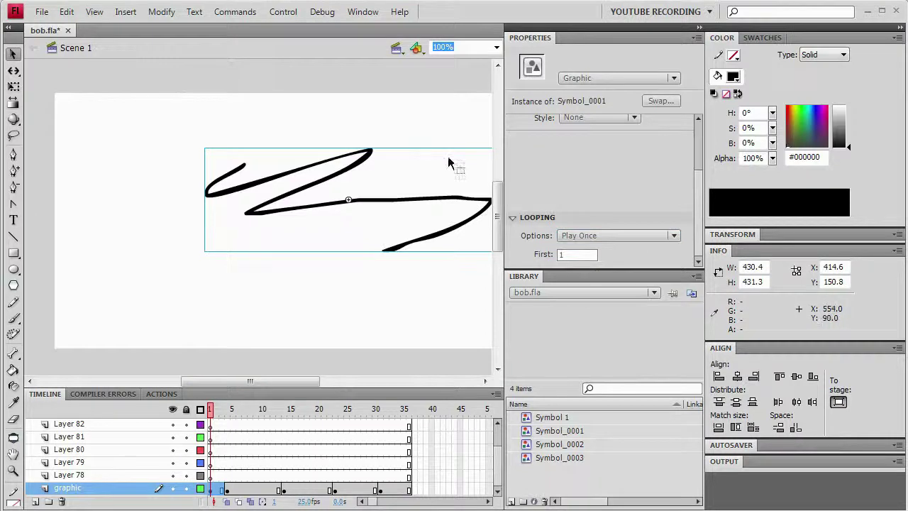
Step: Run Commands > sync symbols to spread Play Once across the graphic's keyframes
click(234, 12)
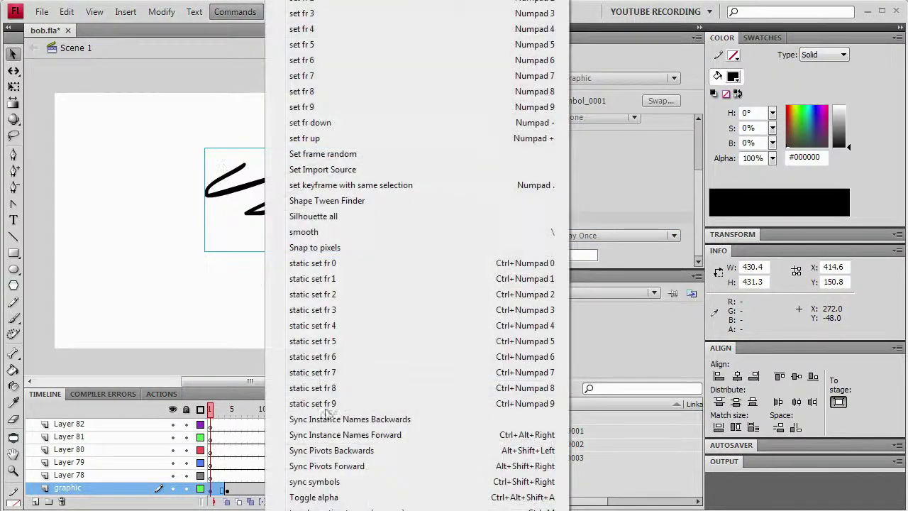
click(314, 481)
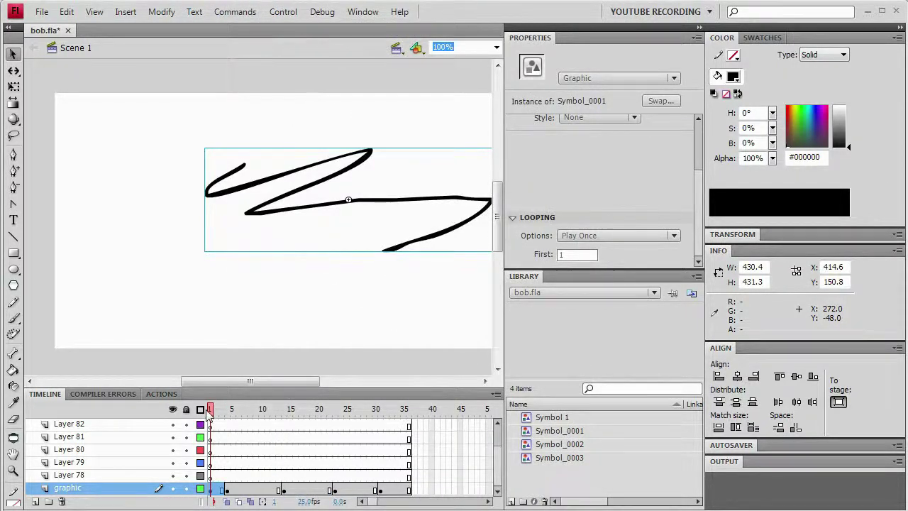
drag(213, 414, 256, 399)
Step: Verify the frame-5 and frame-14 keyframes start at symbol frames 4 and 14
click(211, 489)
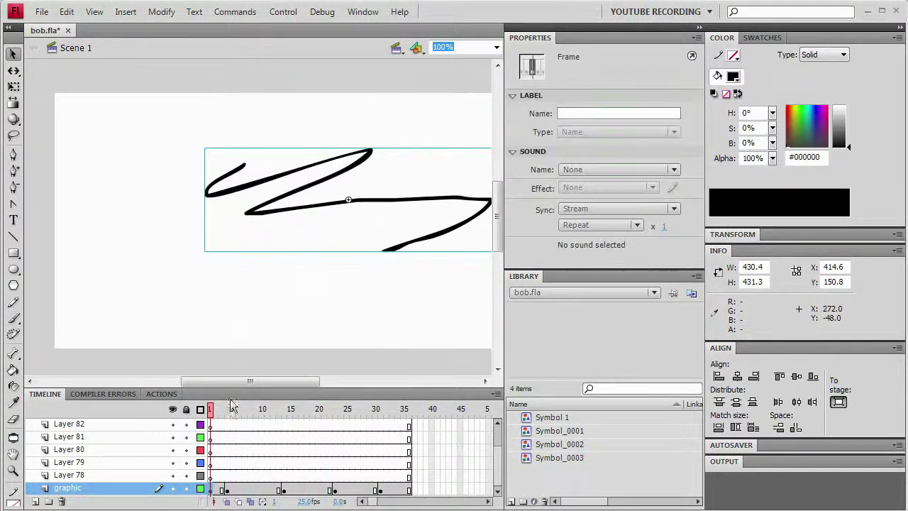
drag(234, 303, 267, 160)
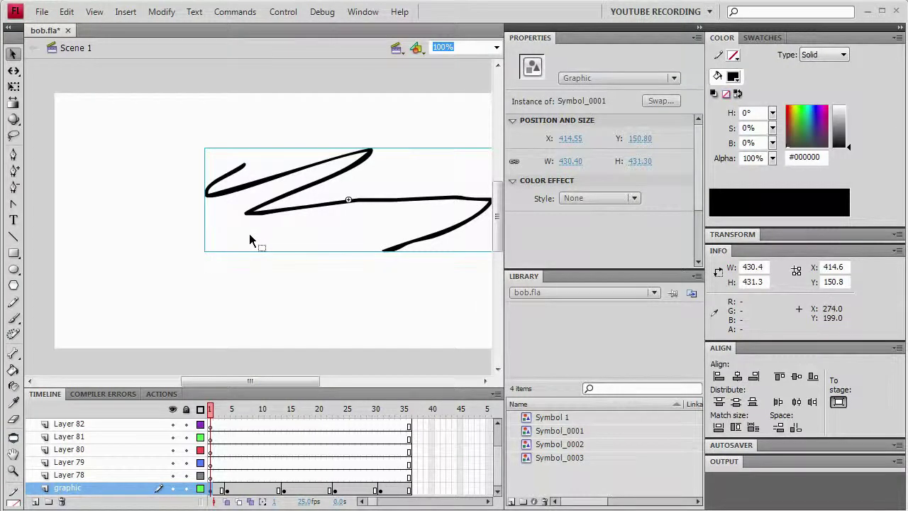
key(period)
key(period)
key(period)
key(period)
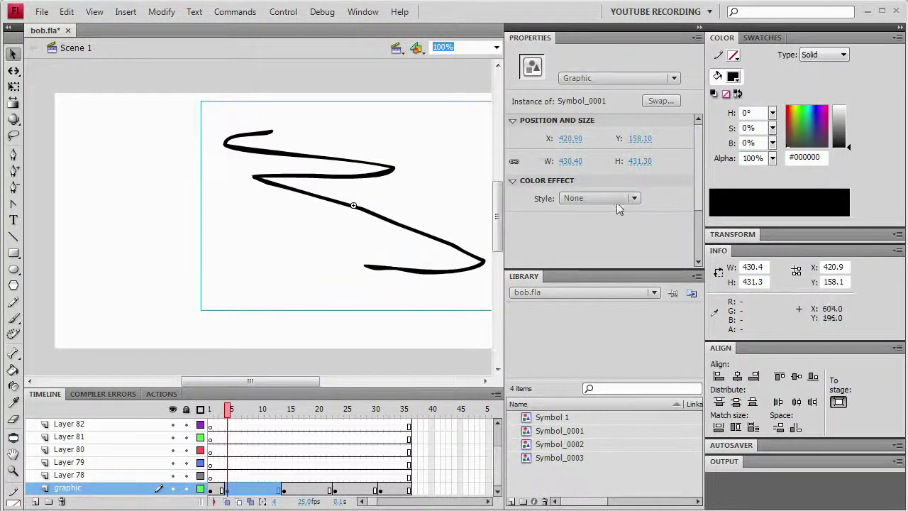
scroll(619, 208, down, 3)
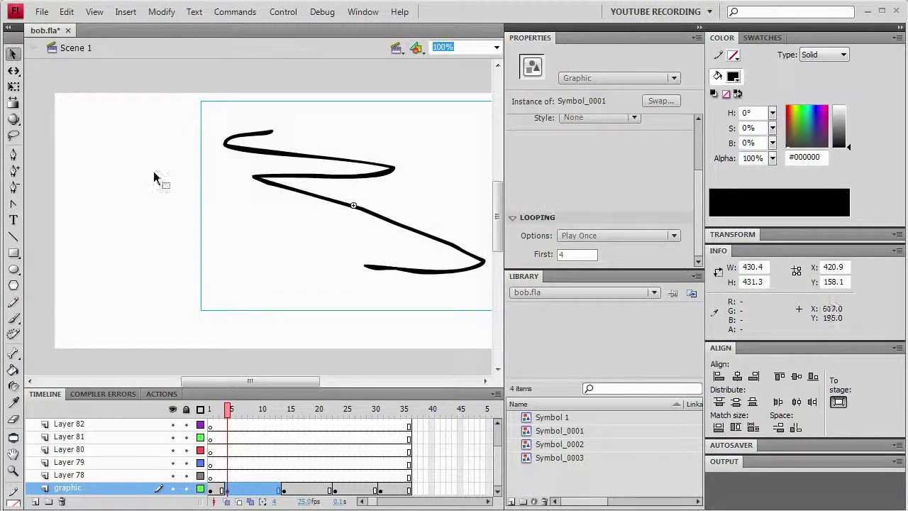
click(283, 490)
click(413, 234)
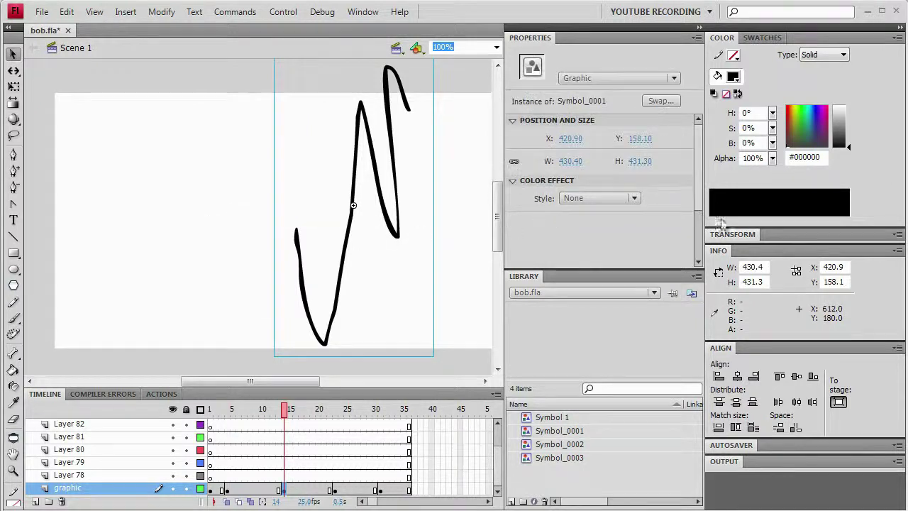
scroll(697, 235, down, 3)
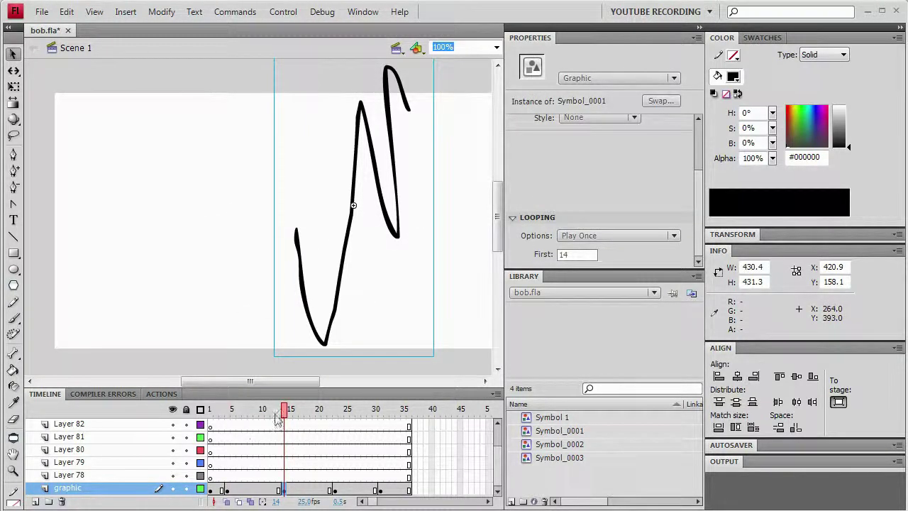
mouse_move(298, 416)
mouse_down()
mouse_move(213, 415)
mouse_move(394, 413)
mouse_move(210, 453)
mouse_up()
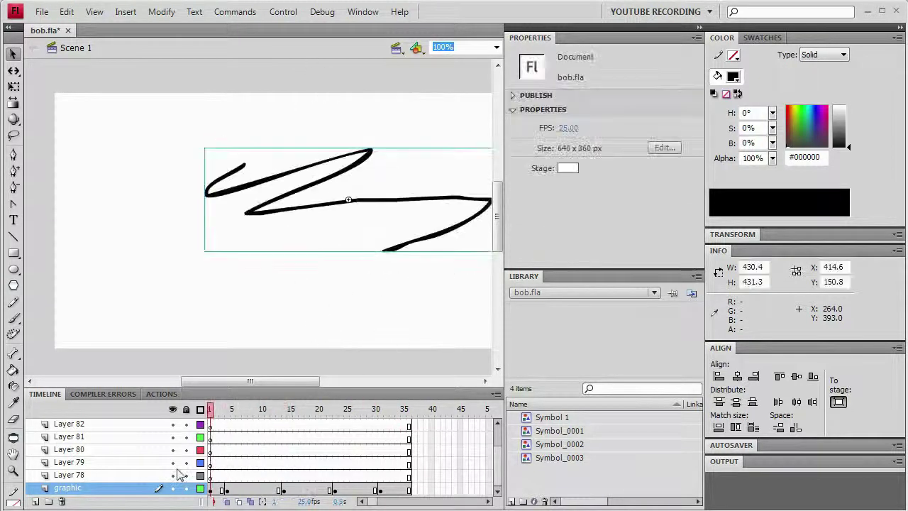
Step: Set the frame-2 graphic instance's Looping Options to Loop
click(216, 490)
click(380, 147)
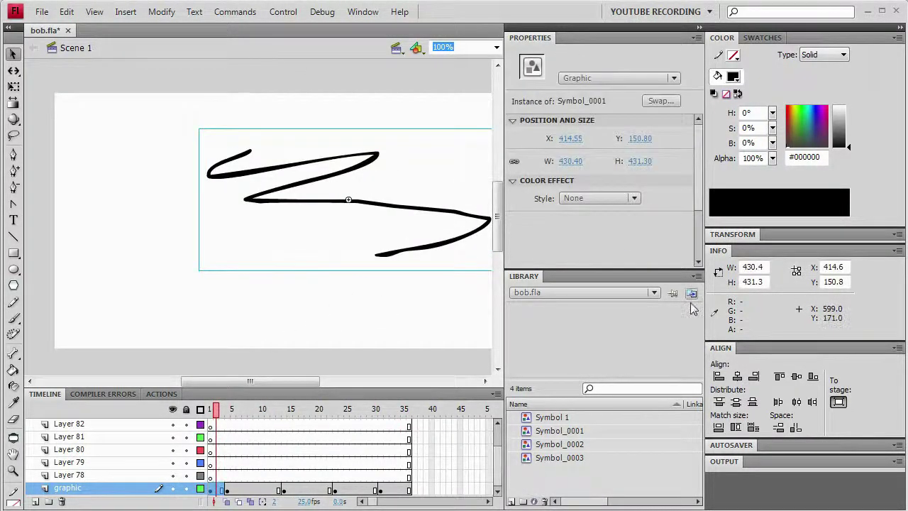
click(610, 198)
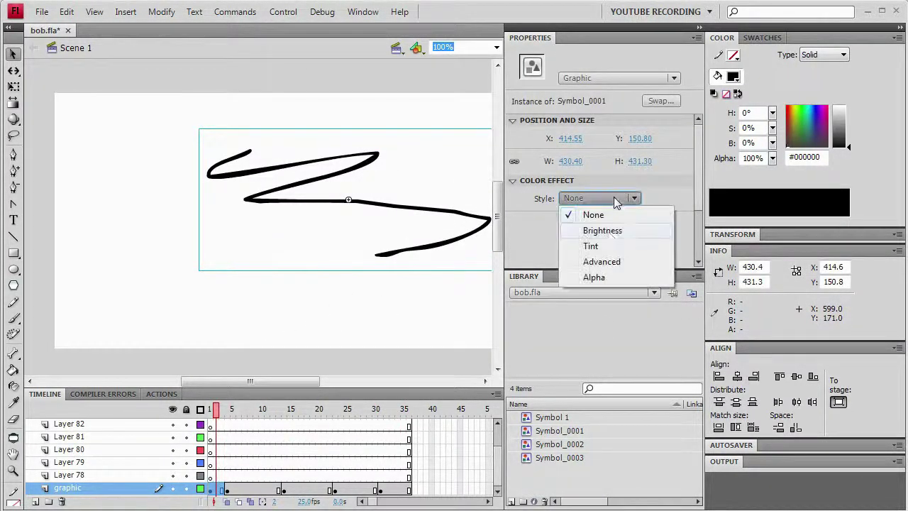
click(543, 221)
scroll(697, 188, down, 3)
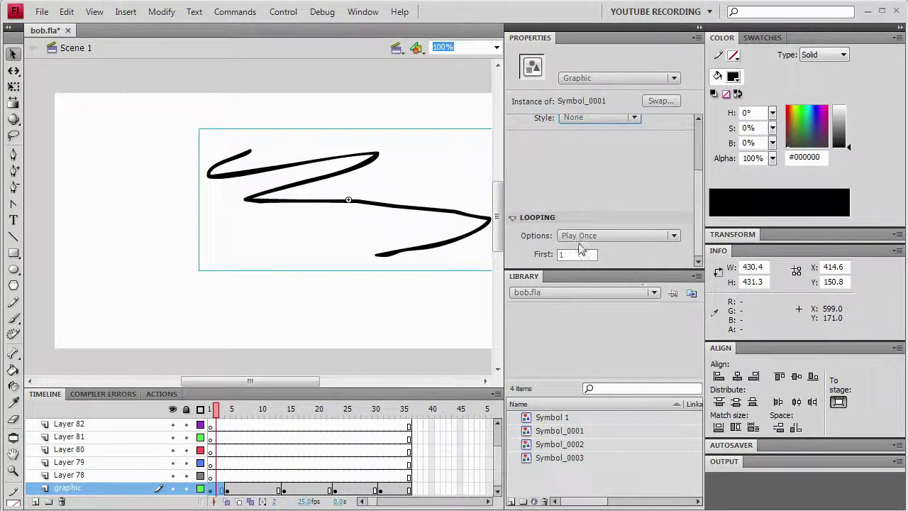
click(580, 236)
click(591, 253)
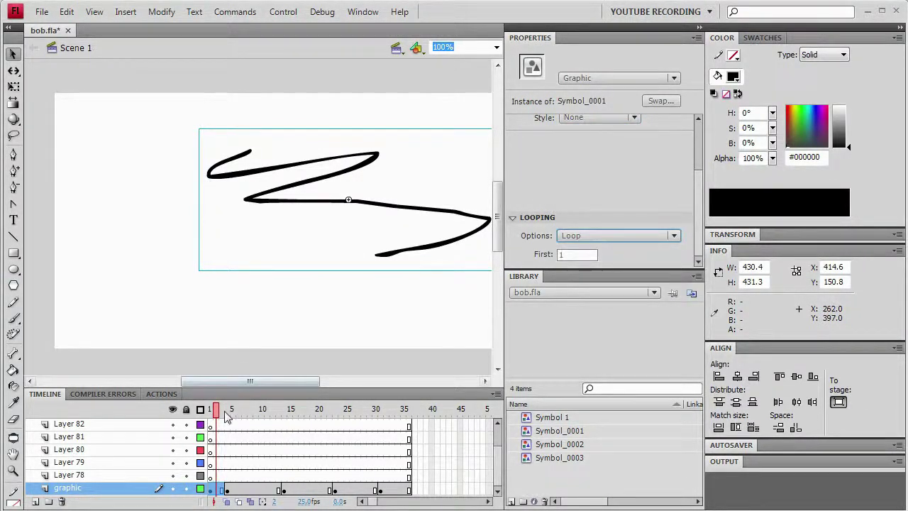
Step: Select the frame-1 graphic, run sync symbols, and preview the result
click(211, 410)
drag(249, 308, 375, 121)
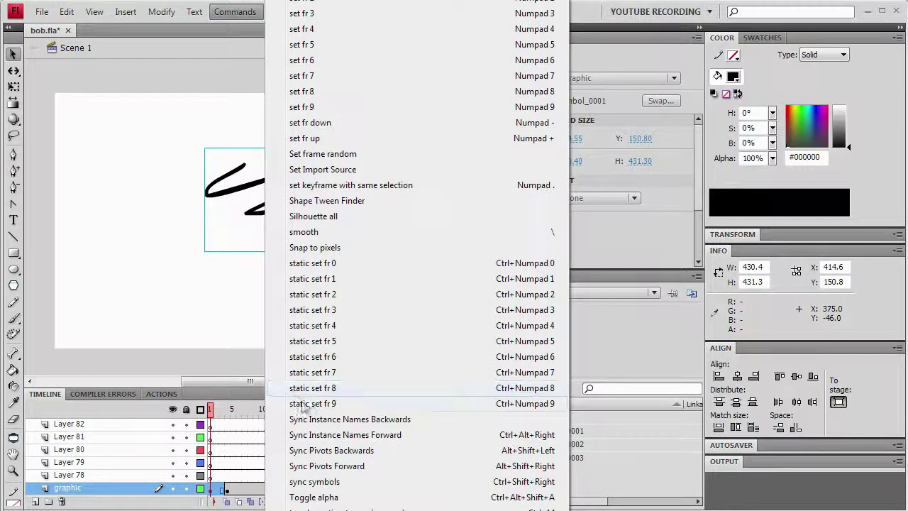
click(325, 481)
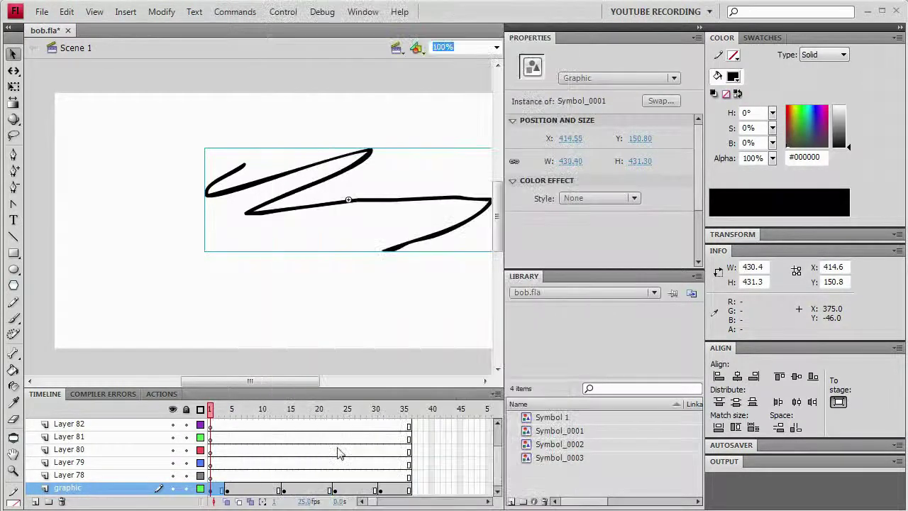
mouse_move(211, 415)
mouse_down()
mouse_move(406, 415)
mouse_move(211, 414)
mouse_up()
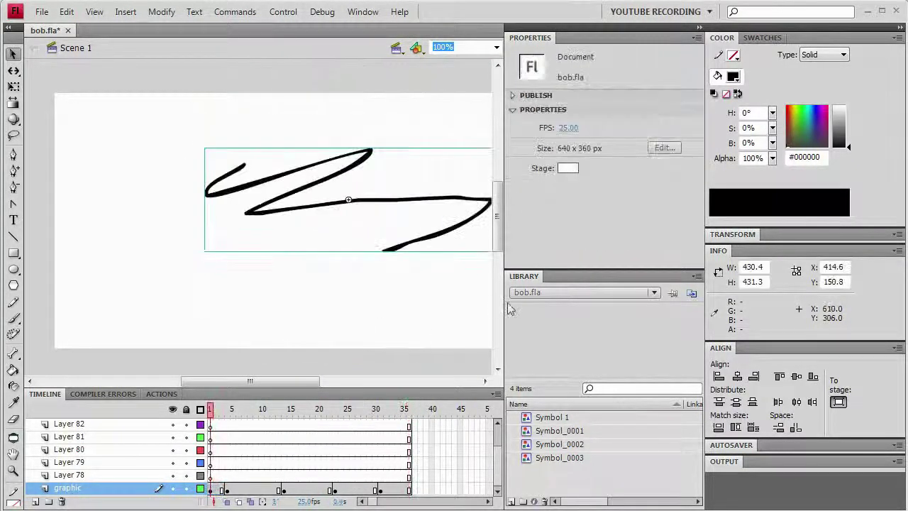
Step: Set the graphic to Single Frame looping with first frame 10
scroll(690, 201, down, 3)
click(615, 235)
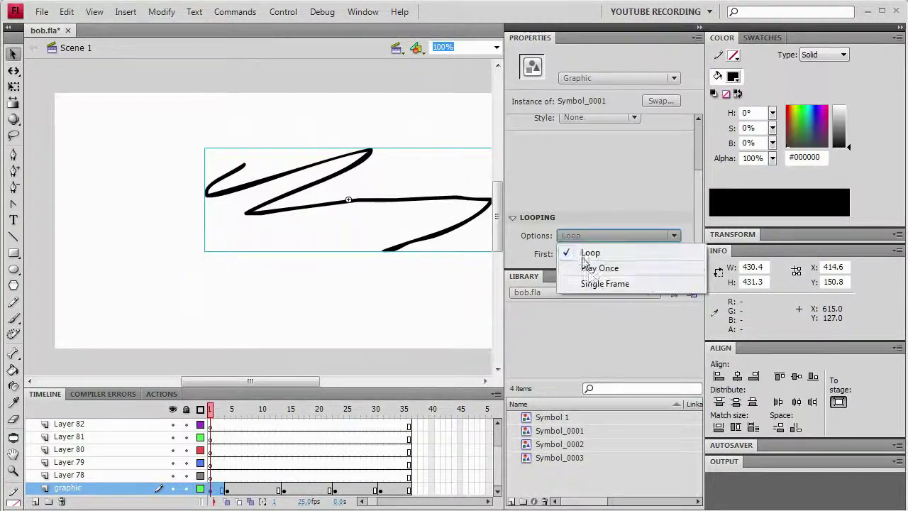
click(601, 283)
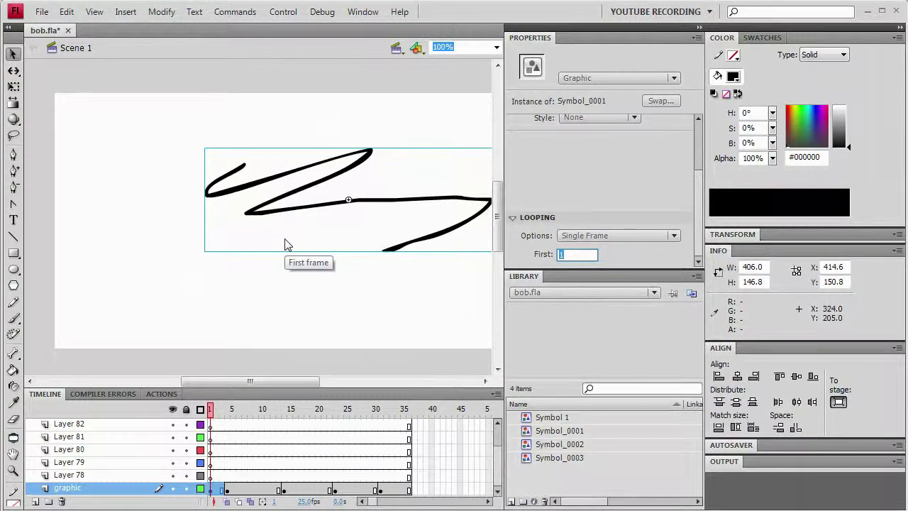
text(10)
key(Return)
click(400, 234)
click(352, 206)
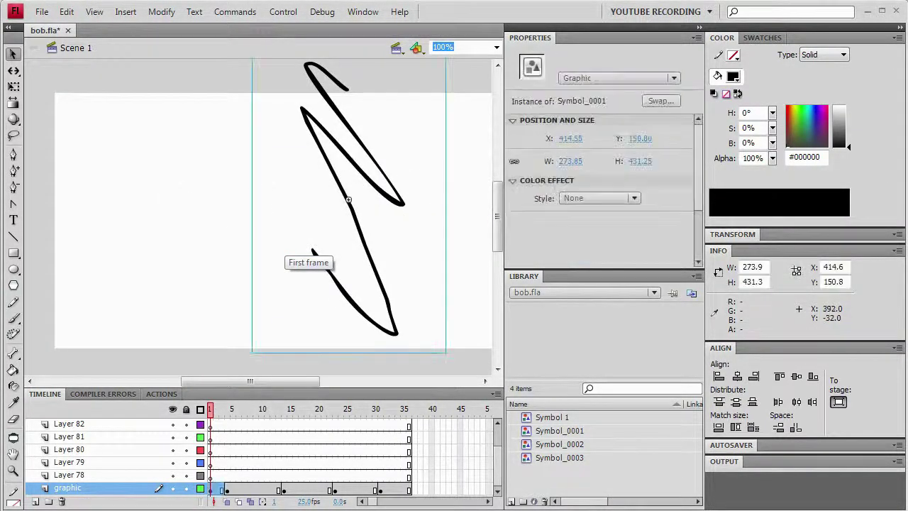
Step: Sync the single-frame setting across keyframes, play the timeline through, and rewind to frame 1
click(235, 11)
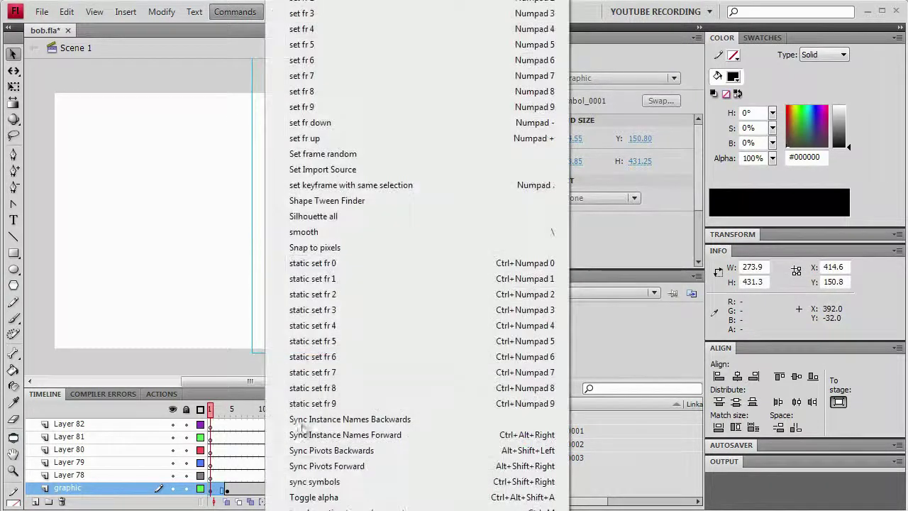
click(316, 480)
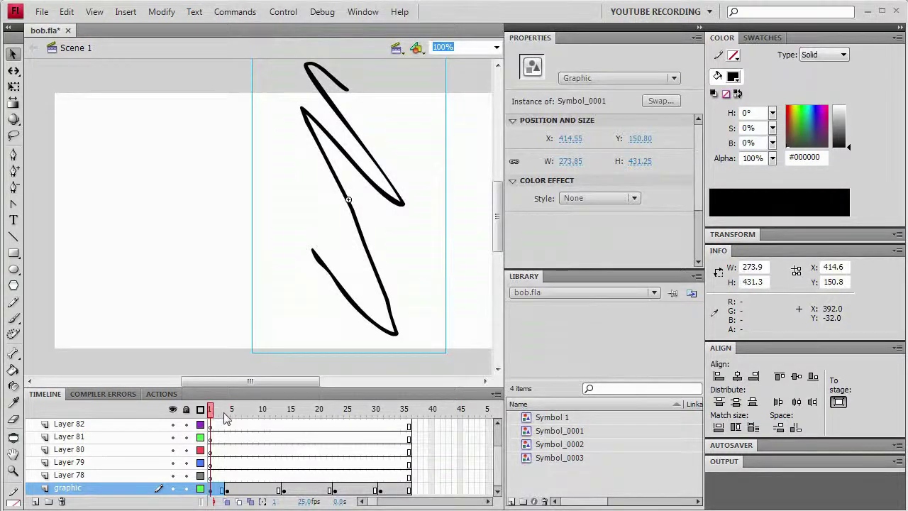
mouse_move(225, 411)
mouse_down()
mouse_move(426, 412)
mouse_move(325, 411)
mouse_move(335, 411)
mouse_up()
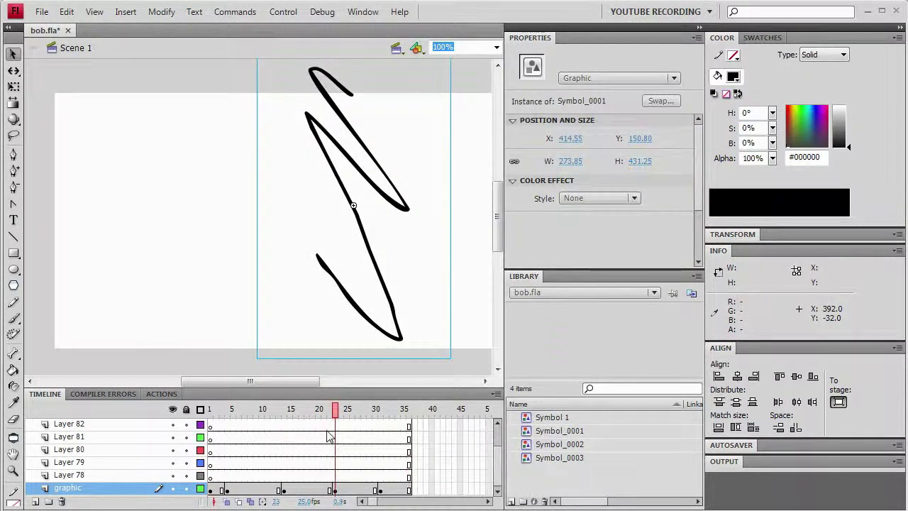
key(Return)
key(shift+comma)
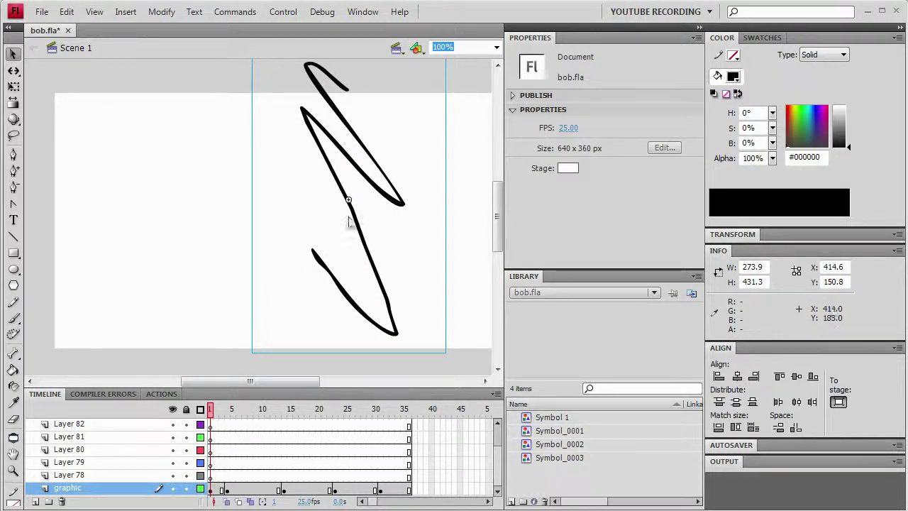
Step: With Free Transform (Q), move the frame-1 graphic's pivot to the stroke's lower end
key(q)
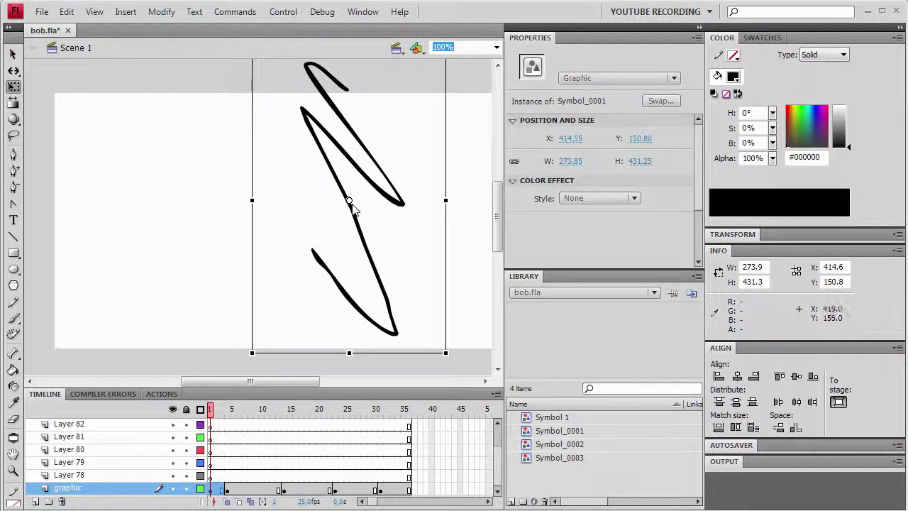
drag(349, 202, 305, 216)
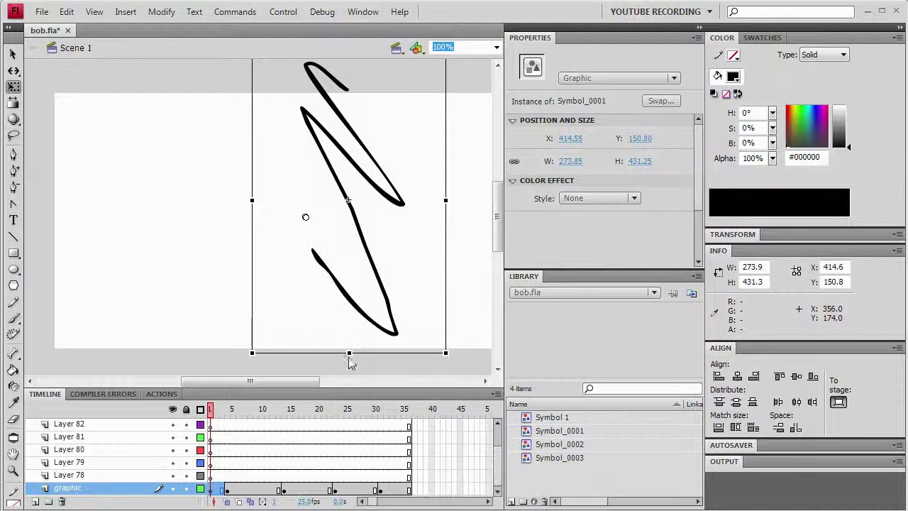
drag(305, 217, 312, 250)
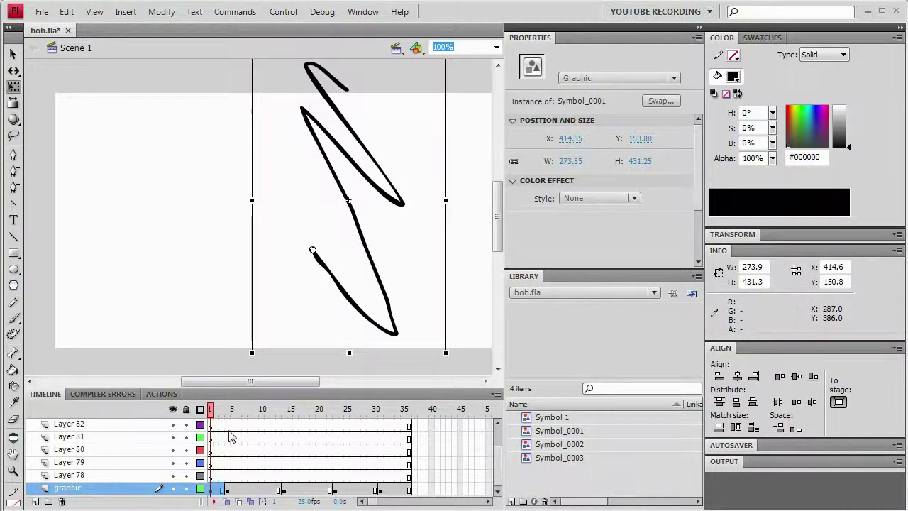
mouse_move(226, 415)
mouse_down()
mouse_move(425, 410)
mouse_move(211, 411)
mouse_up()
click(326, 276)
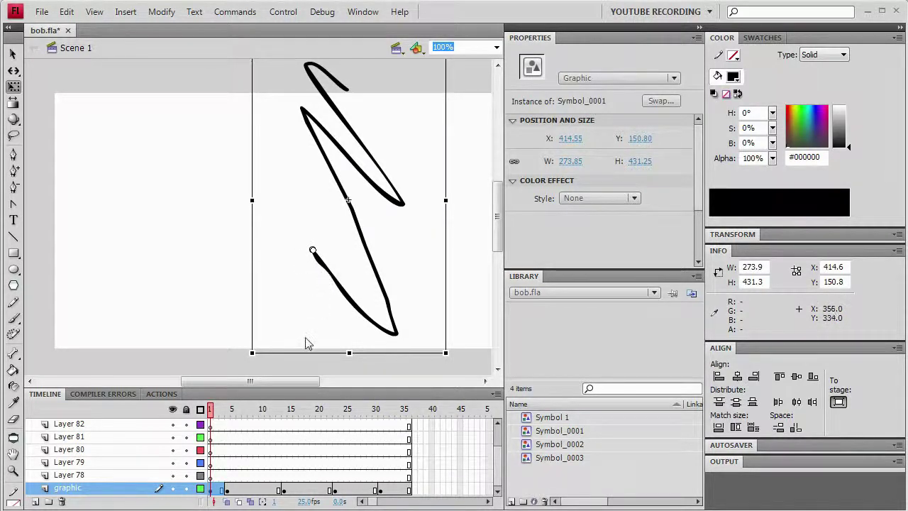
Step: Rotate the frame-8 graphic about 46° counter-clockwise, discarding a trial rotation at frame 18
key(period)
key(period)
key(period)
key(period)
key(period)
key(period)
key(period)
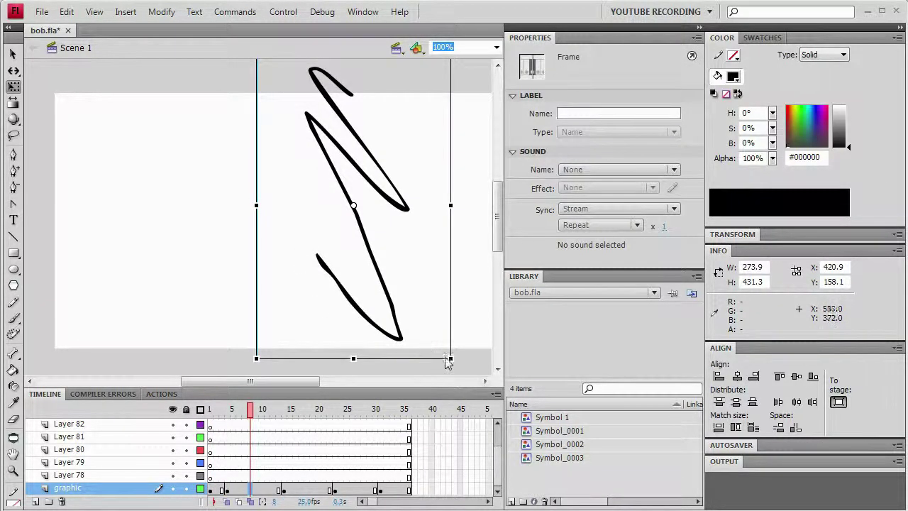
mouse_move(454, 365)
mouse_down()
mouse_move(507, 225)
mouse_move(511, 234)
mouse_up()
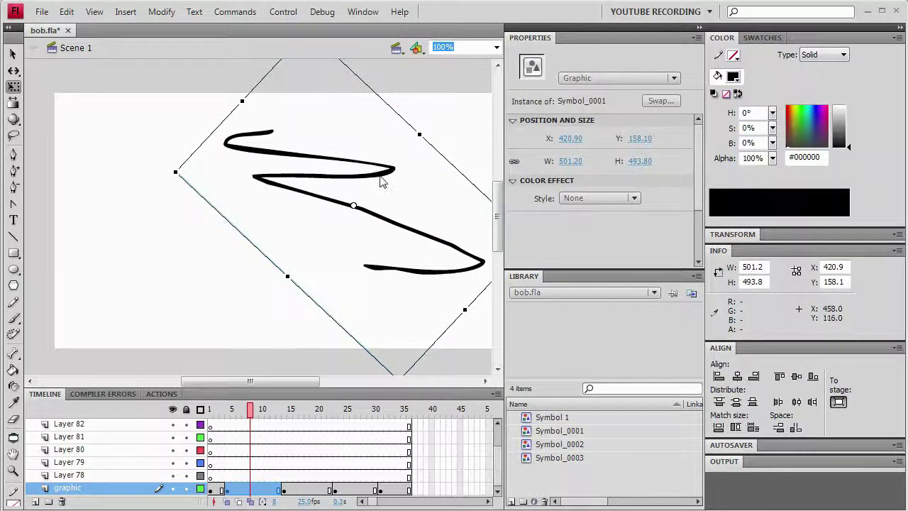
key(period)
key(period)
key(period)
key(period)
key(period)
key(period)
key(period)
key(period)
key(period)
key(period)
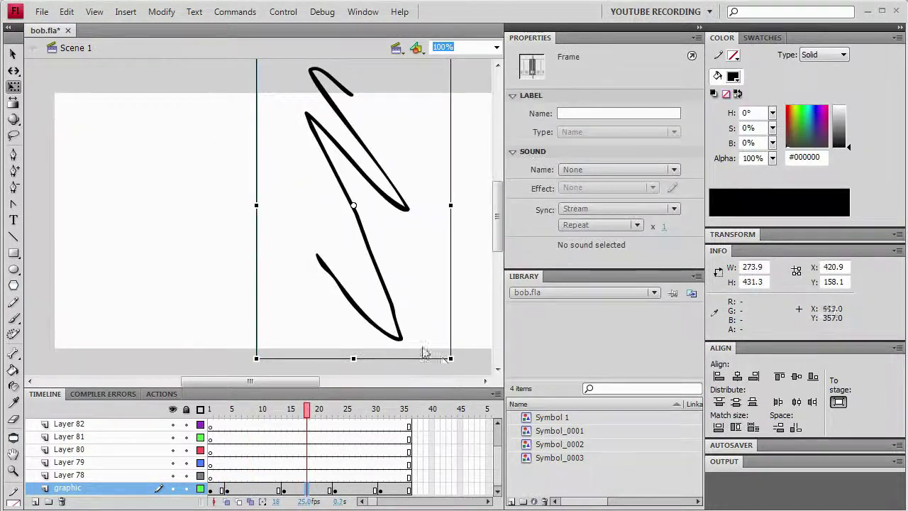
mouse_move(458, 365)
mouse_down()
mouse_move(259, 366)
mouse_move(382, 336)
mouse_up()
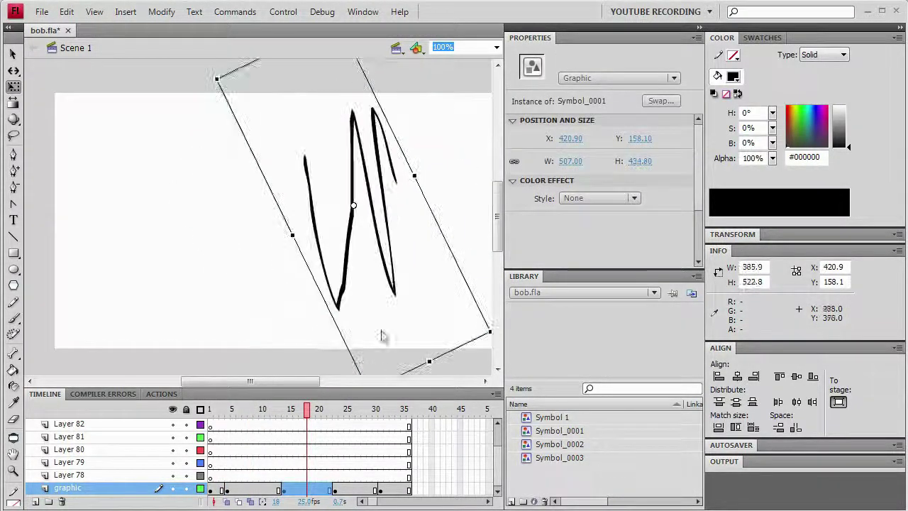
key(ctrl+z)
Step: Return to frame 1 and select the stroke graphic there
drag(312, 410, 238, 410)
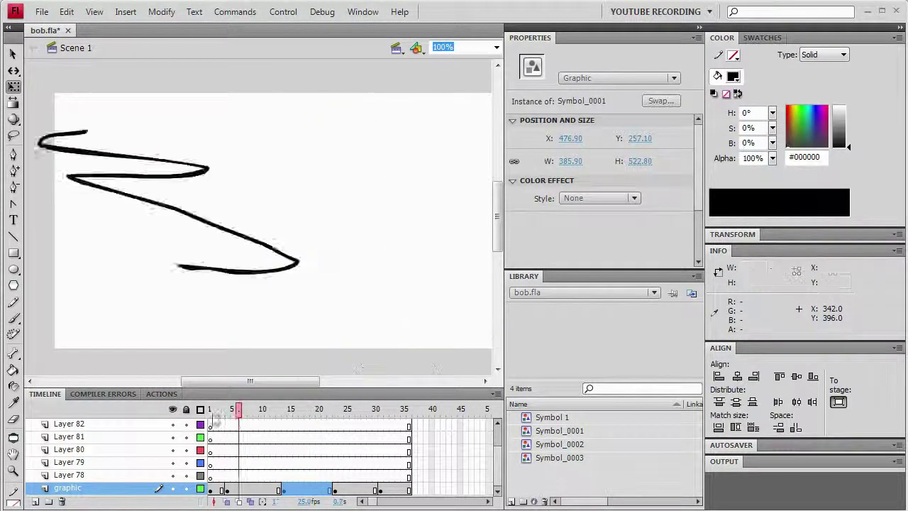
click(210, 410)
click(432, 229)
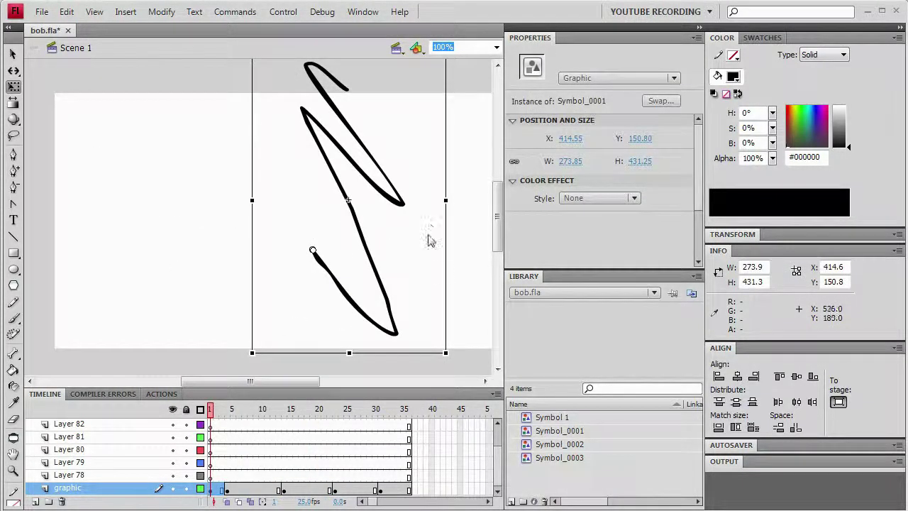
Step: Apply Commands > Sync Pivots Forward from frame 1, then scrub the rotated keyframes and return to frame 1
click(238, 12)
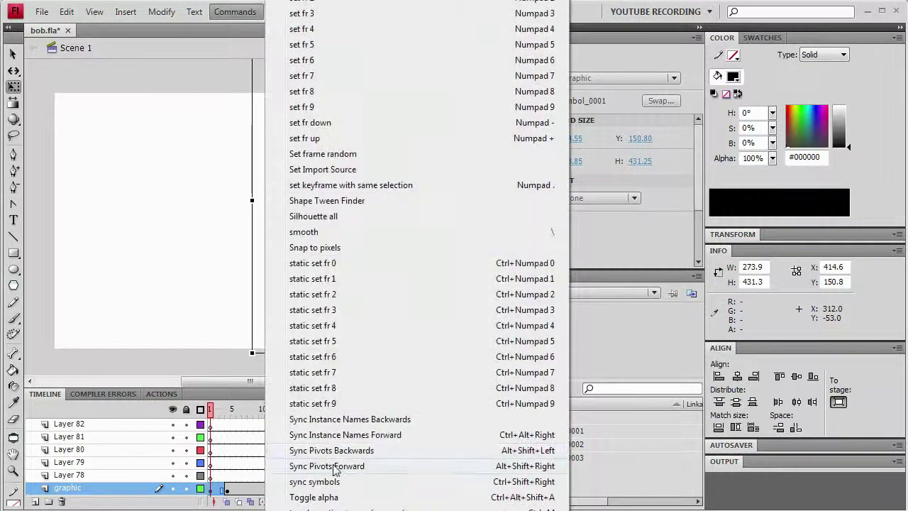
click(335, 467)
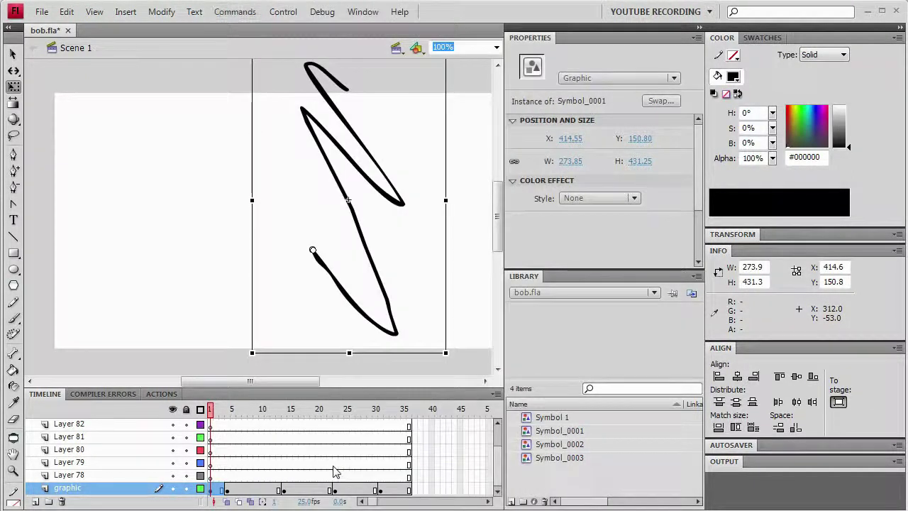
click(235, 412)
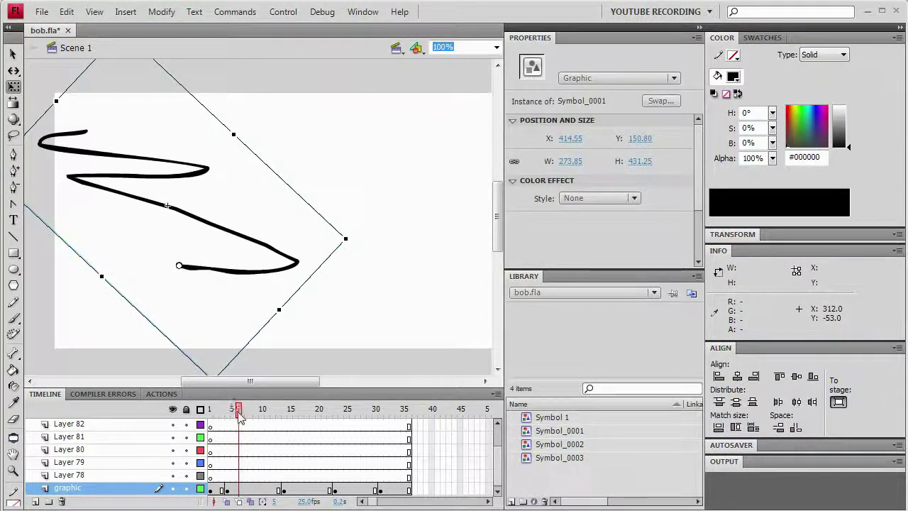
drag(234, 415, 358, 410)
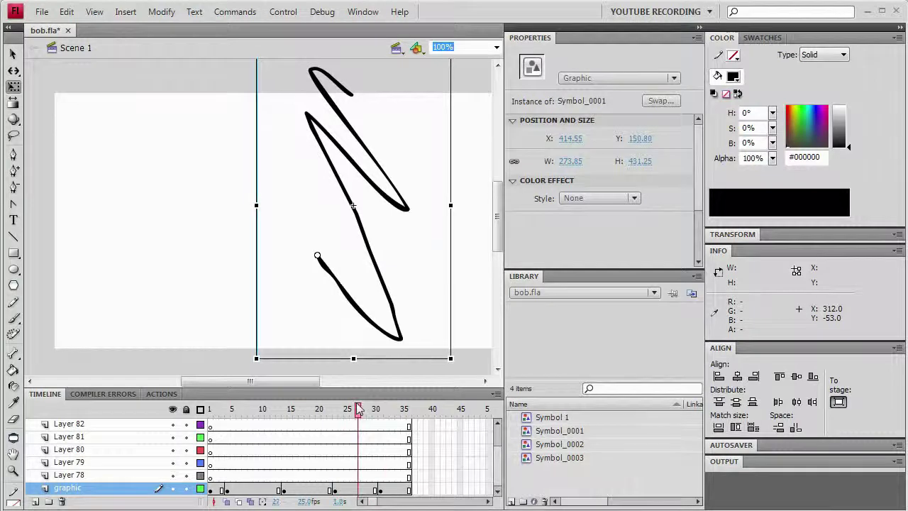
click(210, 409)
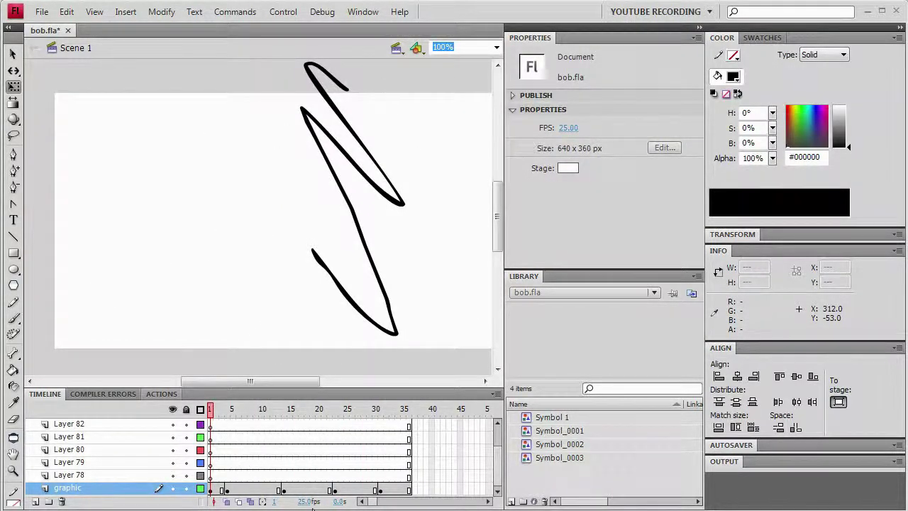
Step: Tween the early frame span, inspect the stroke's pose at frame 14, then scrub back near frame 5
click(237, 489)
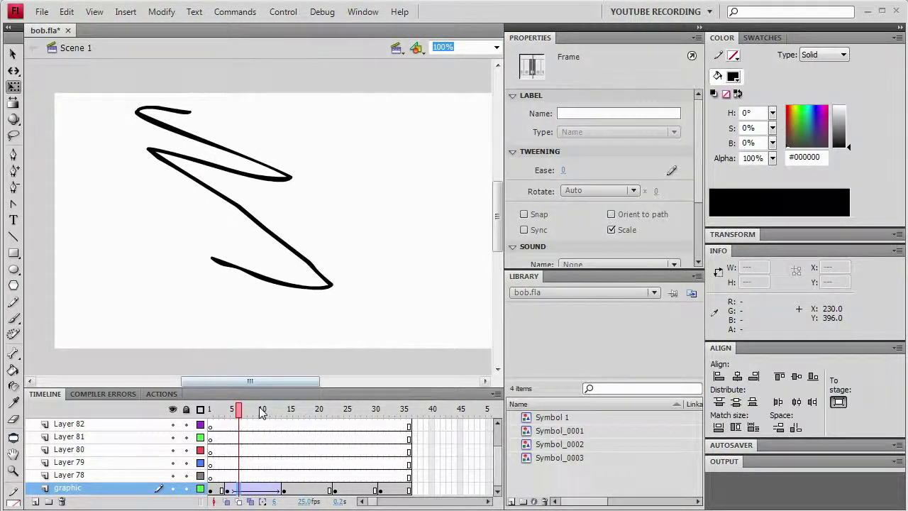
click(284, 410)
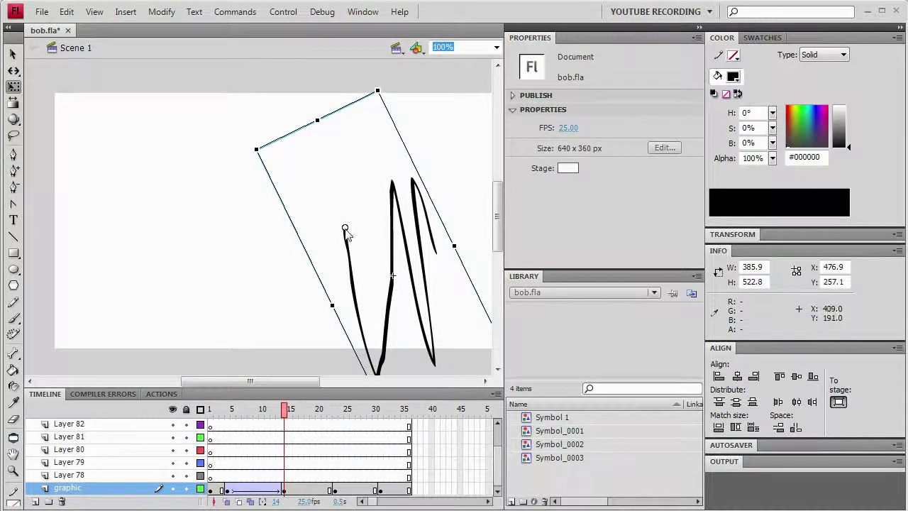
click(431, 260)
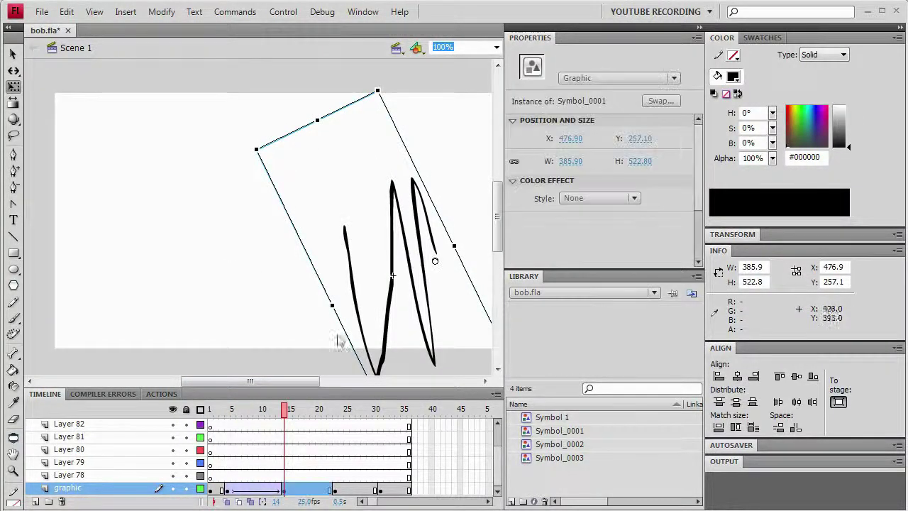
click(275, 418)
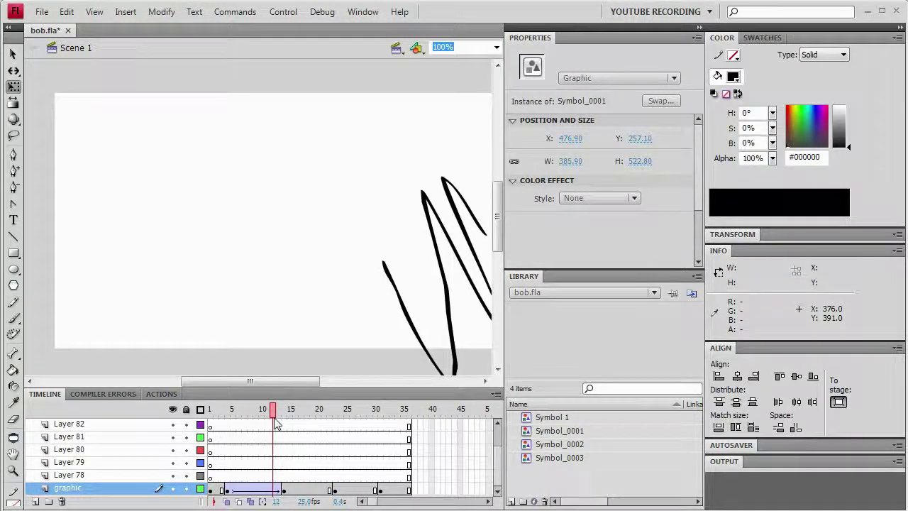
drag(276, 422, 234, 497)
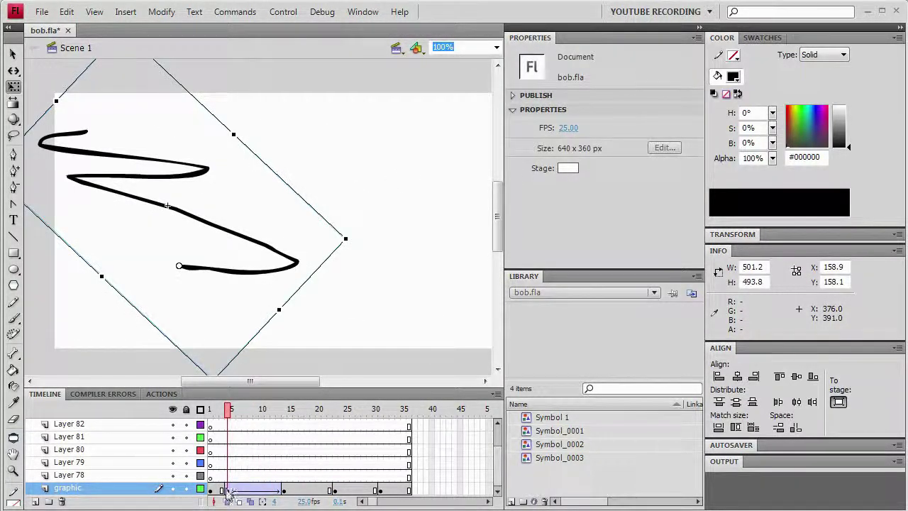
Step: Sync the early keyframe instance's pivot forward with Commands > Sync Pivots Forward, then preview from frame 8
click(203, 276)
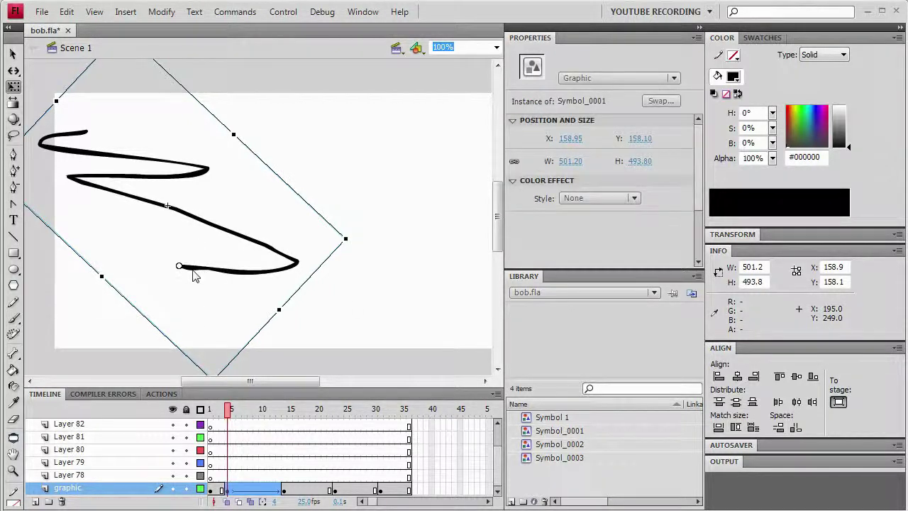
click(235, 11)
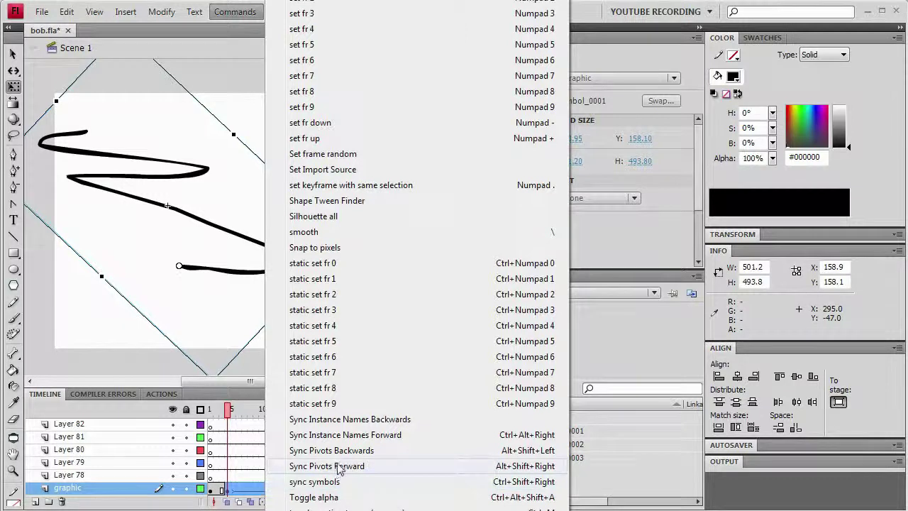
click(338, 466)
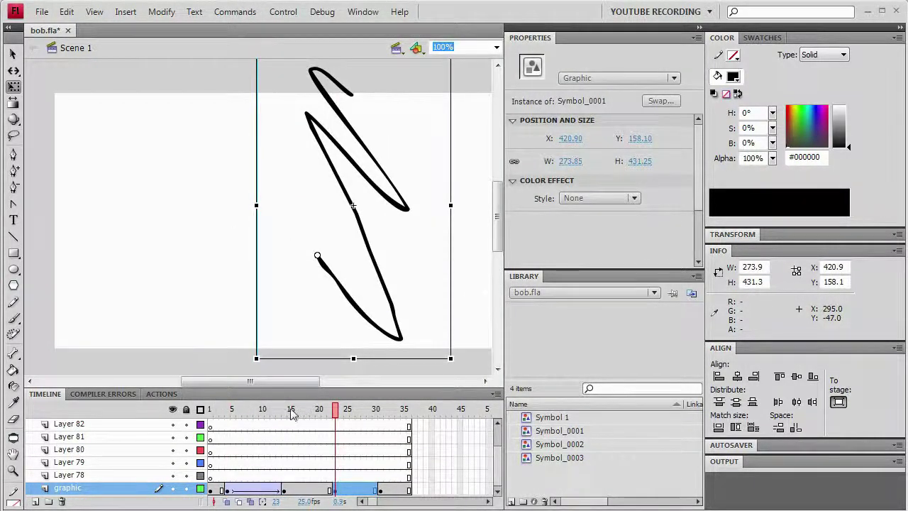
click(245, 412)
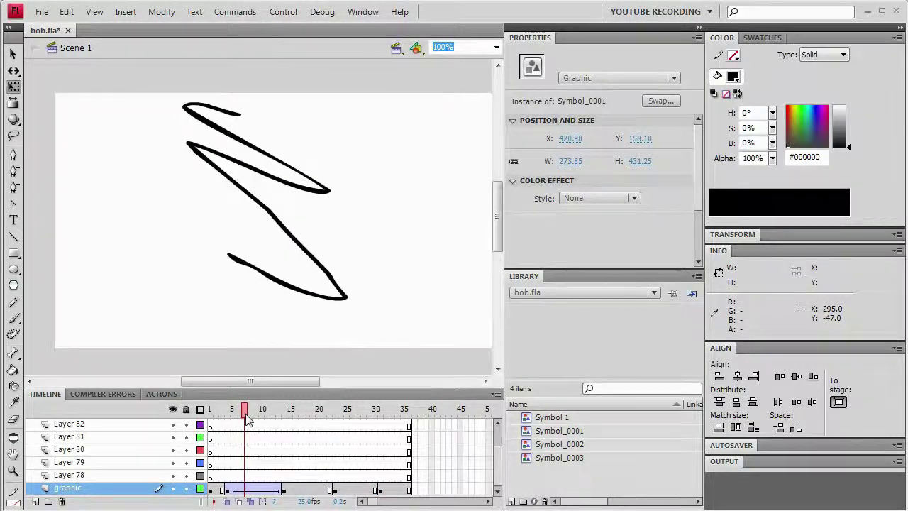
mouse_move(246, 419)
mouse_down()
mouse_move(239, 415)
mouse_move(290, 433)
mouse_up()
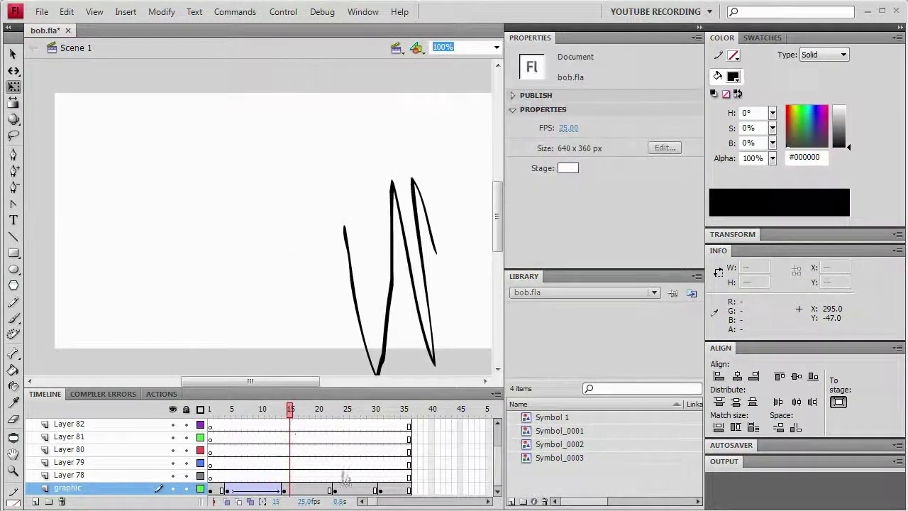